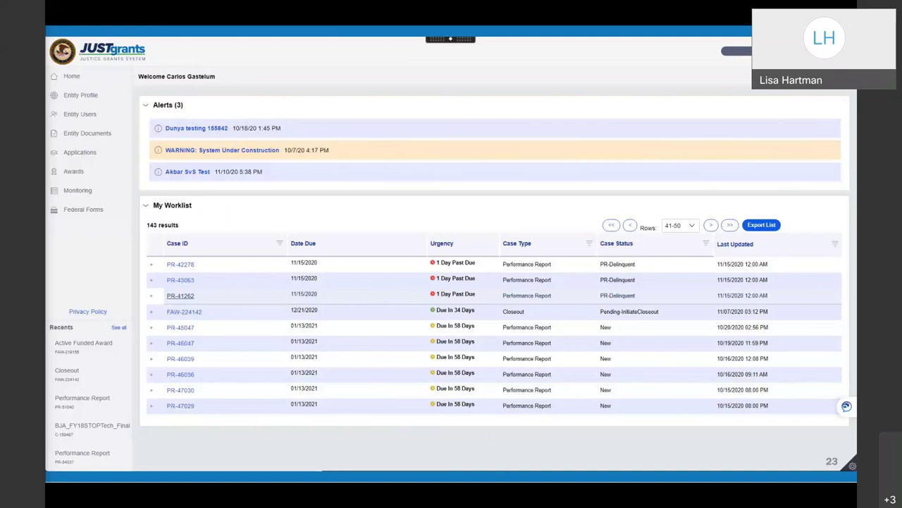
Open the delinquent performance report PR-41262 from the worklist.
click(542, 323)
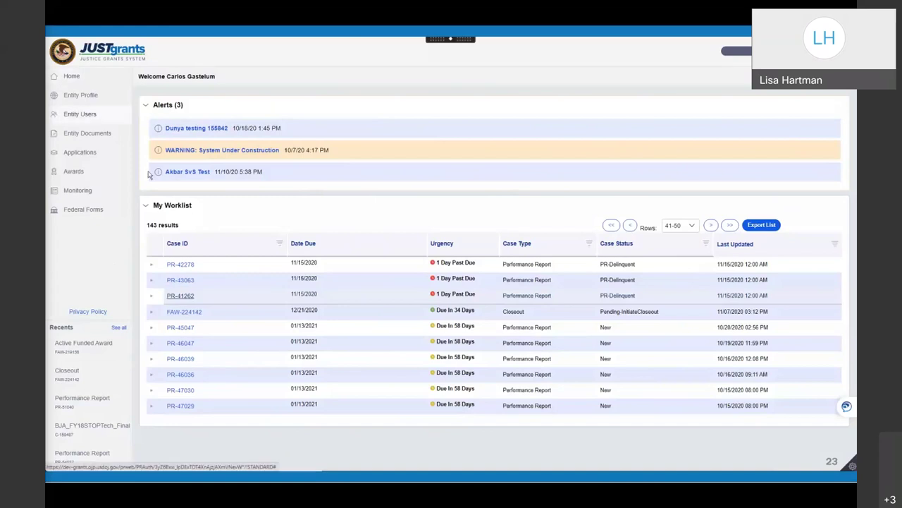
click(181, 296)
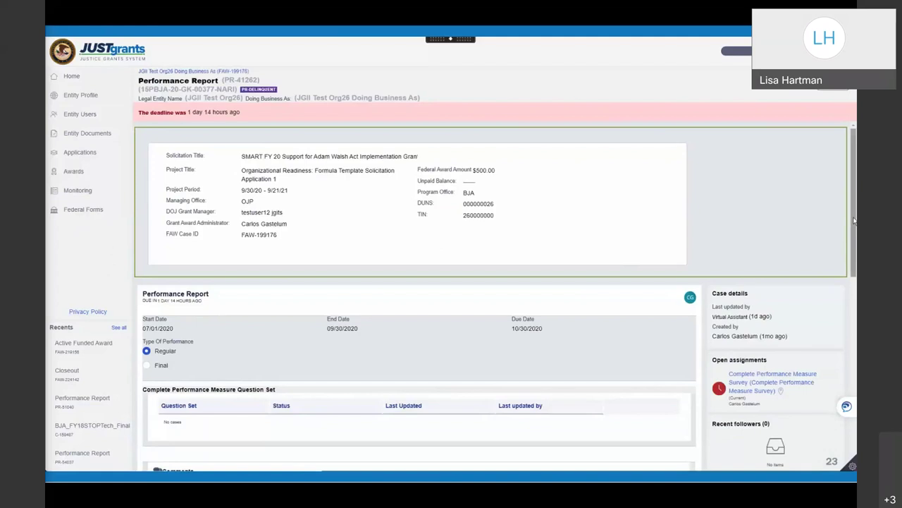
Try to change the report's type of performance to Final, but cancel at the confirmation.
drag(853, 217, 854, 280)
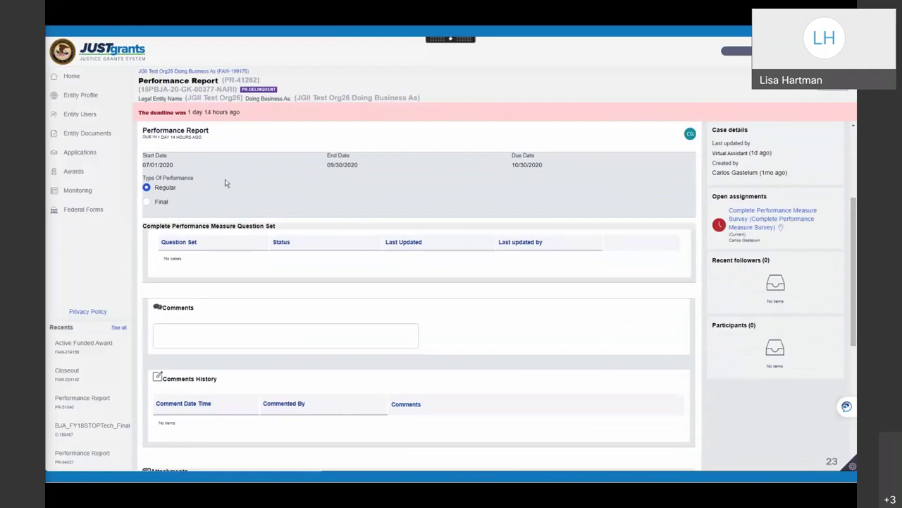
click(147, 205)
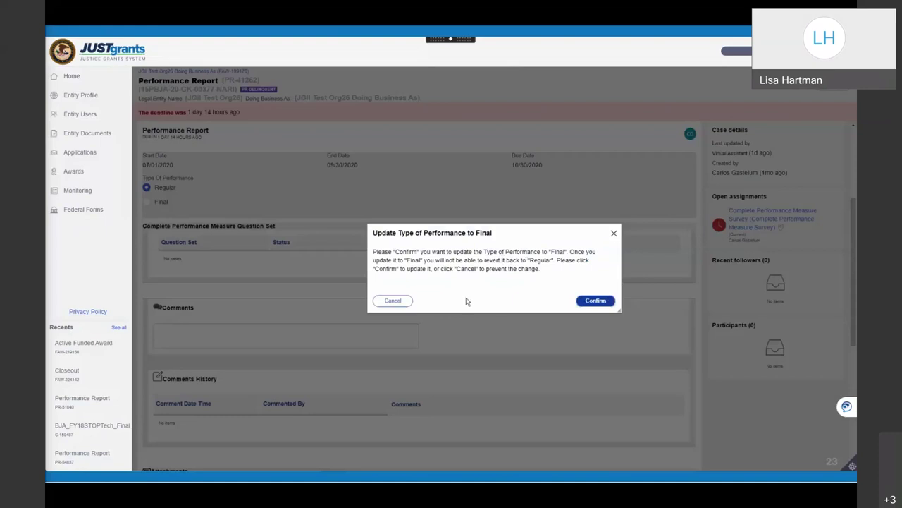
click(400, 302)
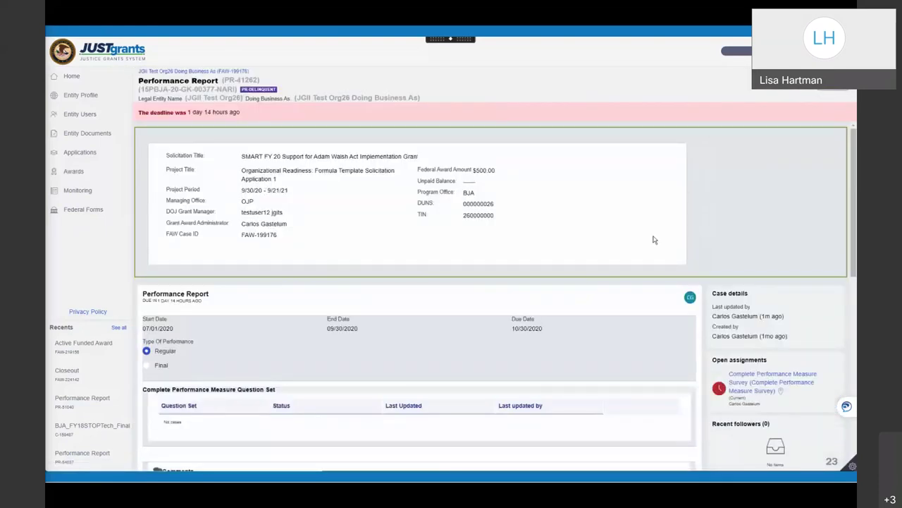
Add the comment "Uploaded attachment for performance report. Attachment from PMT." to the performance report and save it.
drag(852, 206, 853, 273)
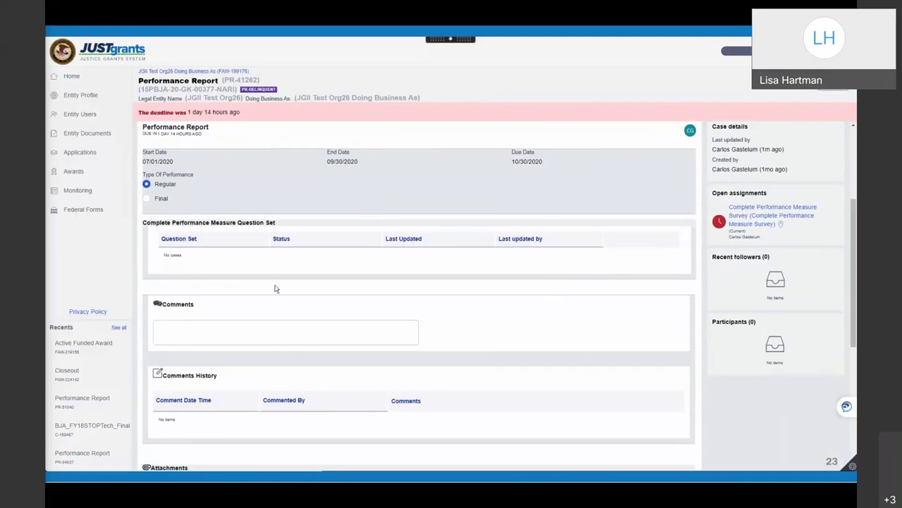
click(218, 326)
click(189, 329)
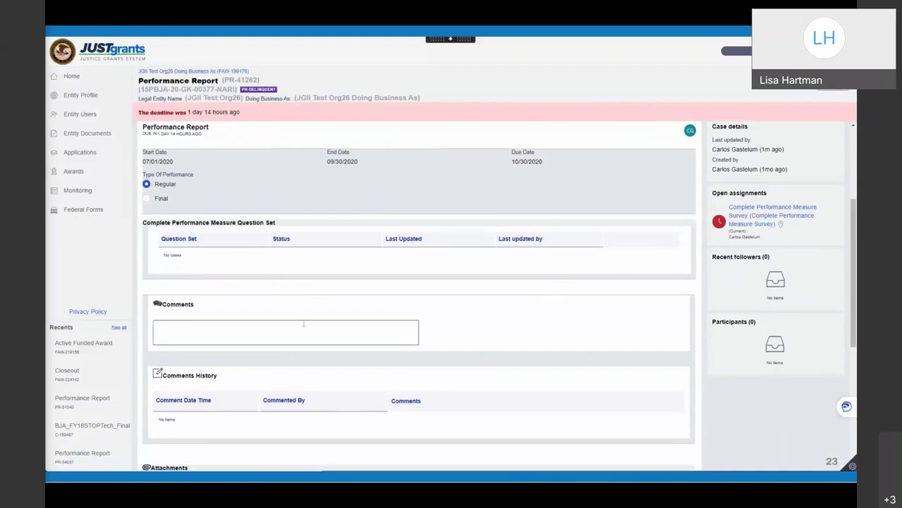
text(UPloa)
key(BackSpace)
key(BackSpace)
key(BackSpace)
text(load)
text(ed )
text(attachmen)
text(t for )
text(pre)
text(forman)
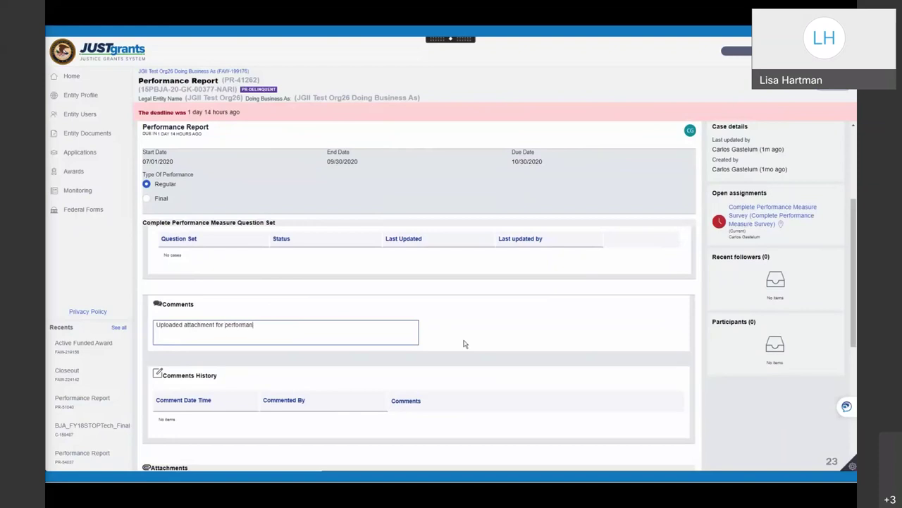
text(ce report. Attachment from PMT)
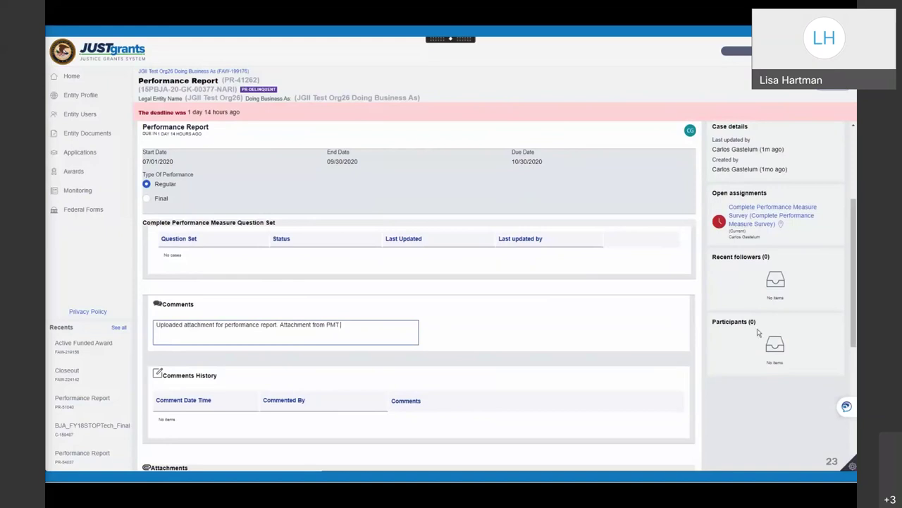
drag(854, 252, 703, 339)
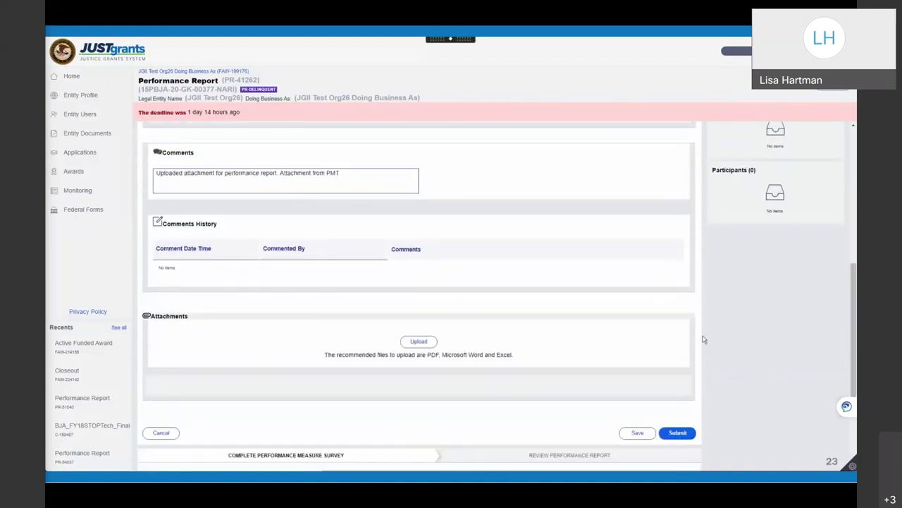
click(636, 433)
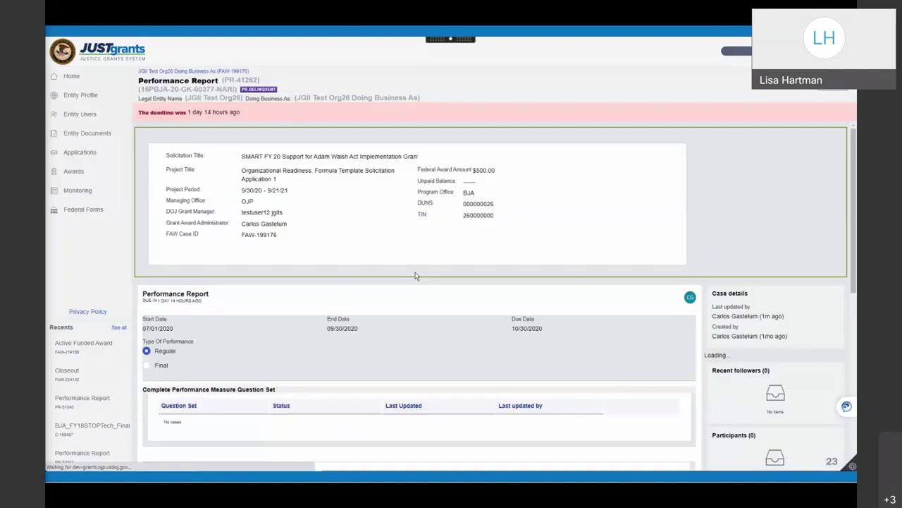
Attach the Onboarding Checklist PDF from the Desktop to the report, naming it "Progress Report 9/1/2020".
drag(852, 239, 853, 346)
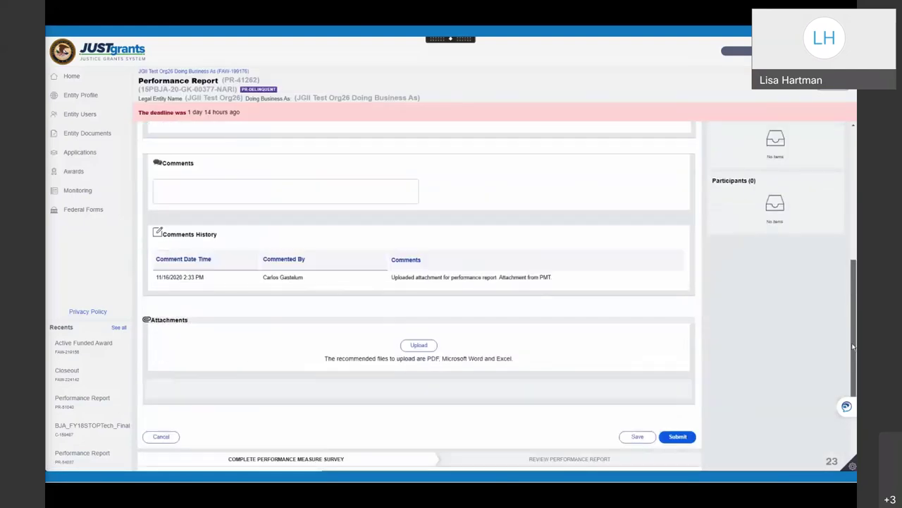
drag(853, 336, 853, 341)
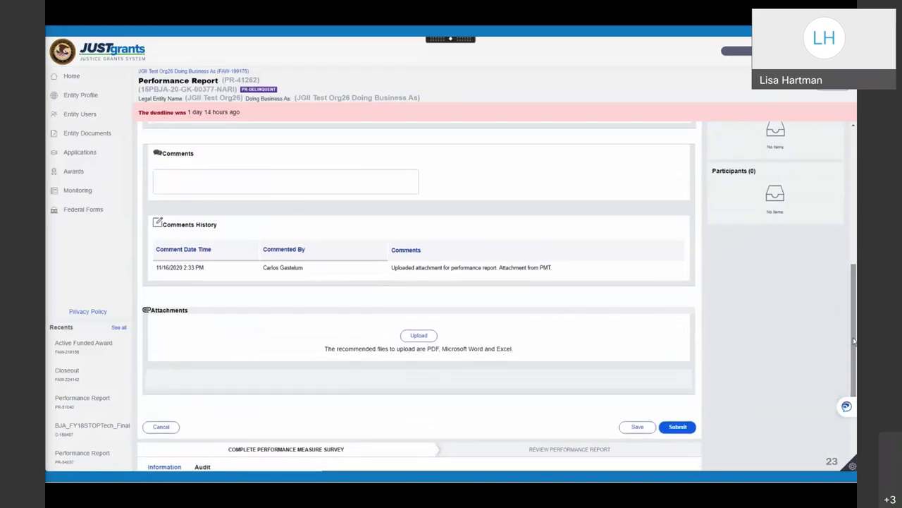
click(416, 335)
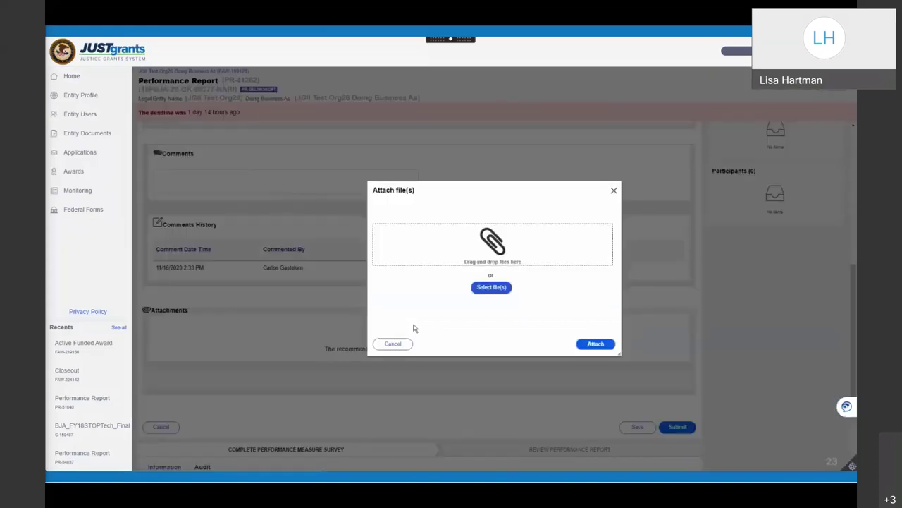
click(493, 288)
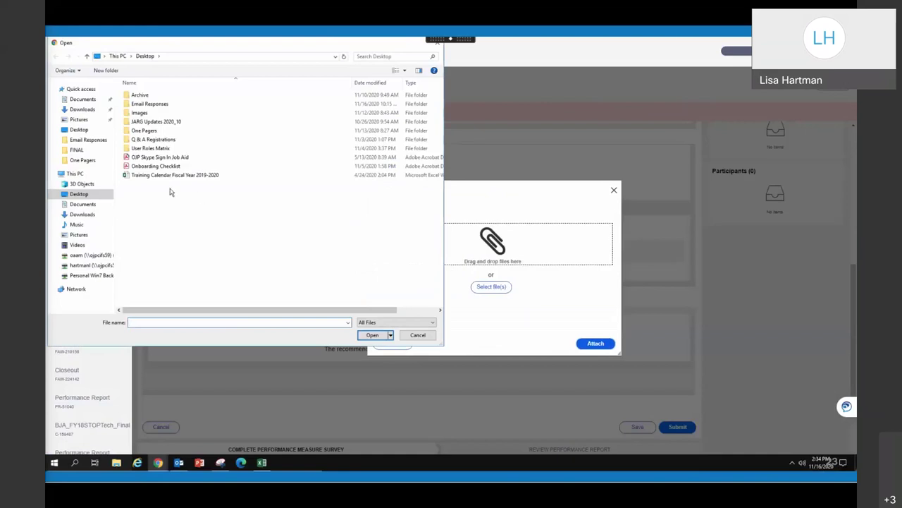
click(151, 168)
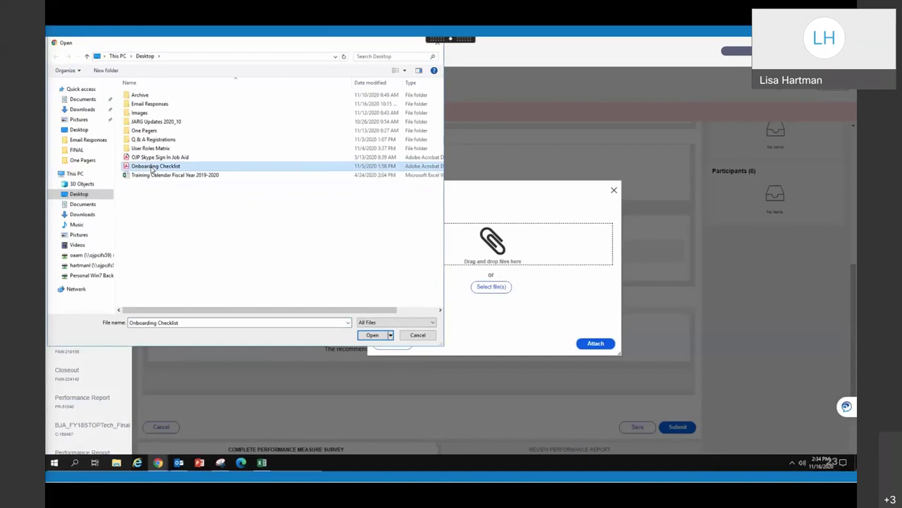
double_click(151, 168)
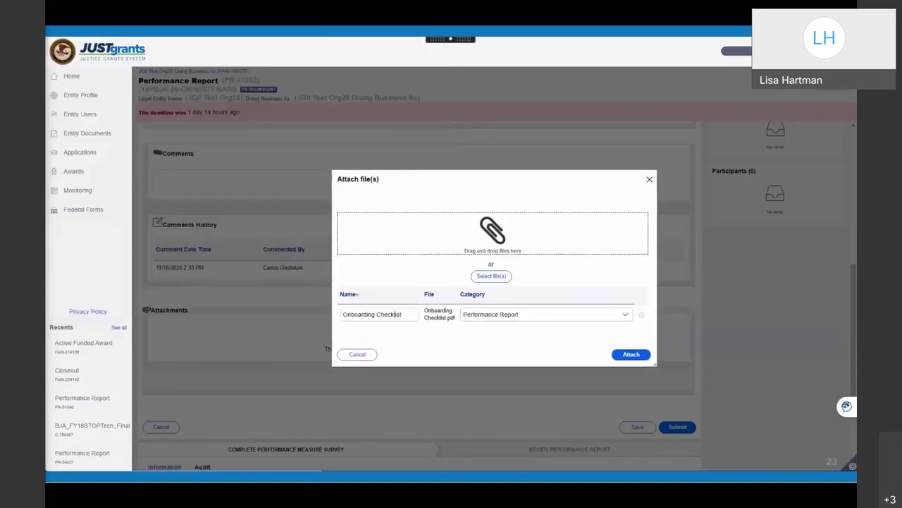
drag(413, 315, 333, 317)
text(P)
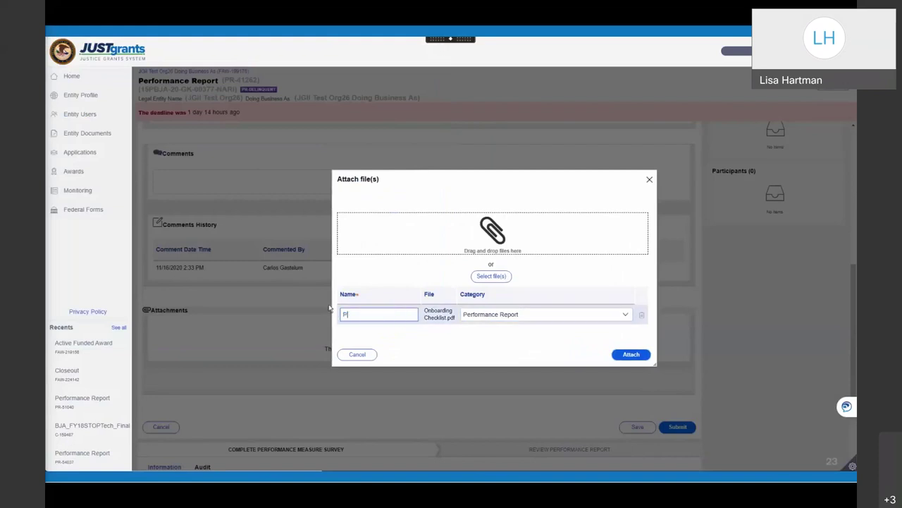
text(rogress Report 9/1/2020)
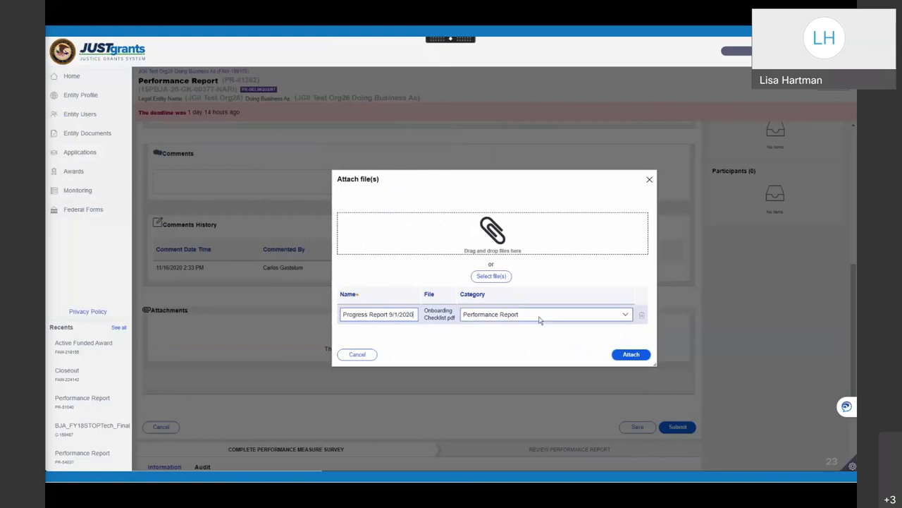
click(631, 354)
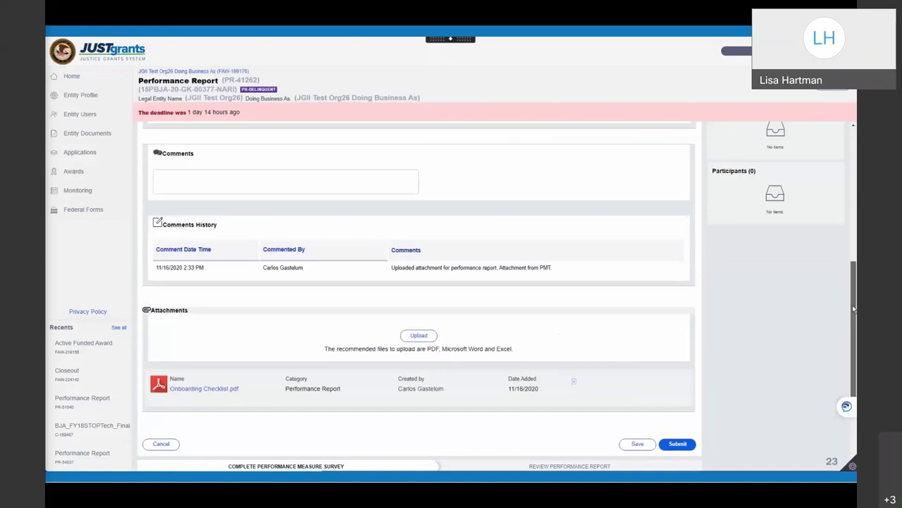
Submit the performance report and close its case to return to the worklist.
scroll(436, 305, down, 1)
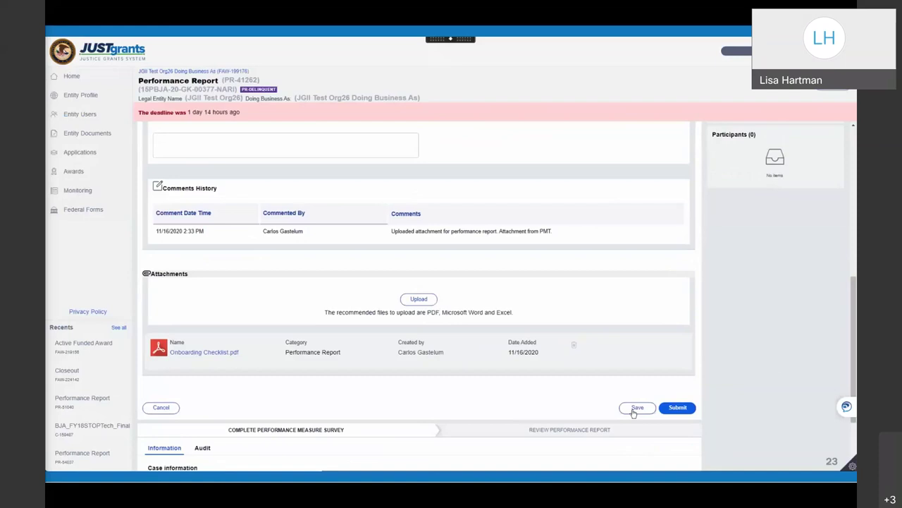
click(678, 408)
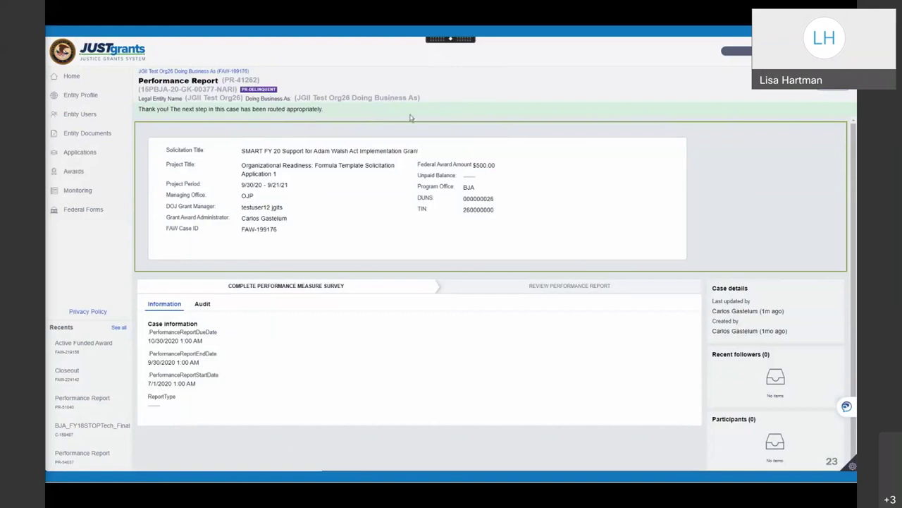
click(841, 93)
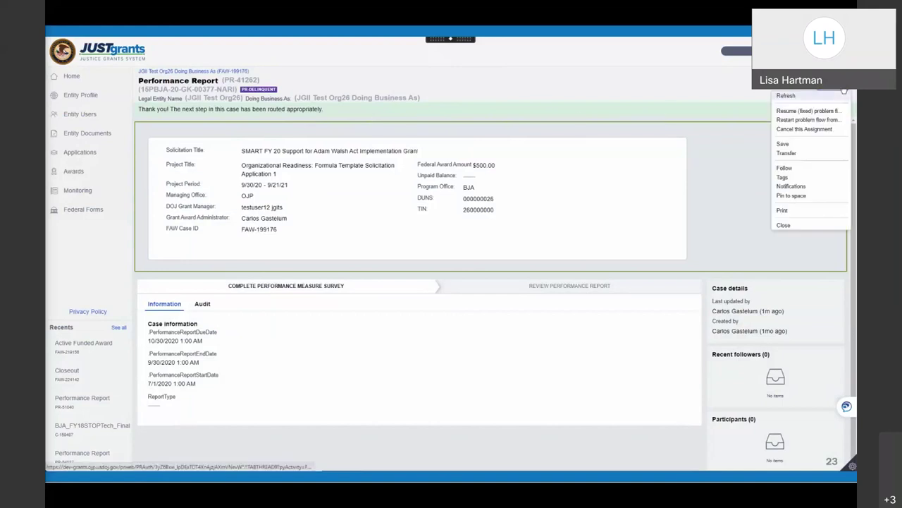
click(785, 224)
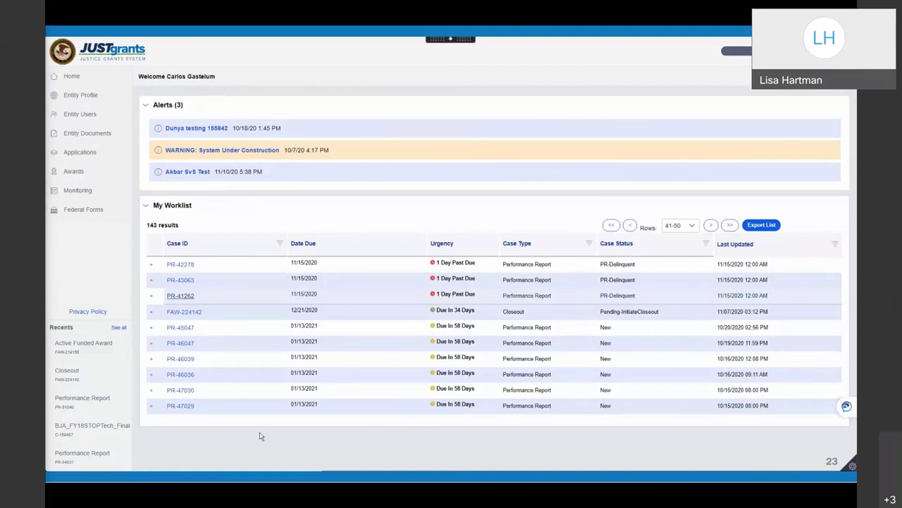
Open performance report PR-45047 from the worklist and begin its BJA_FY18STOPTech_Final question set.
click(178, 328)
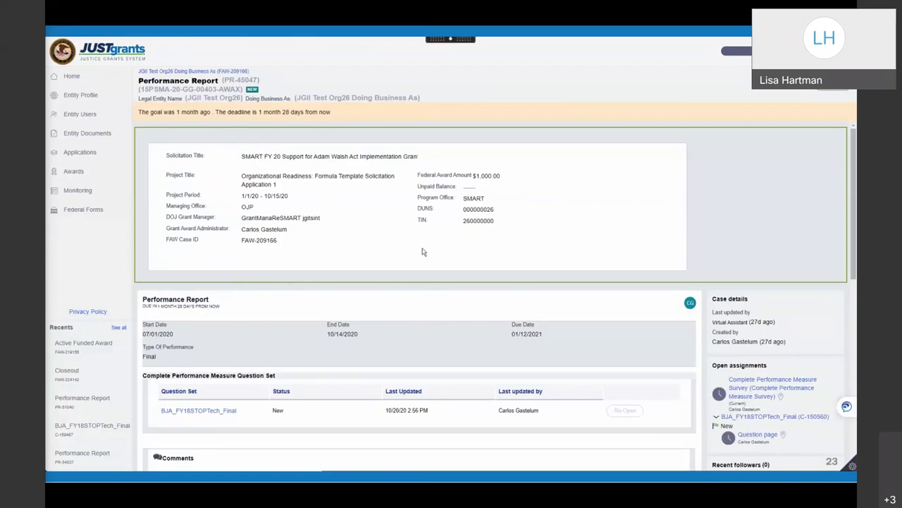
drag(854, 229, 847, 273)
scroll(365, 183, down, 1)
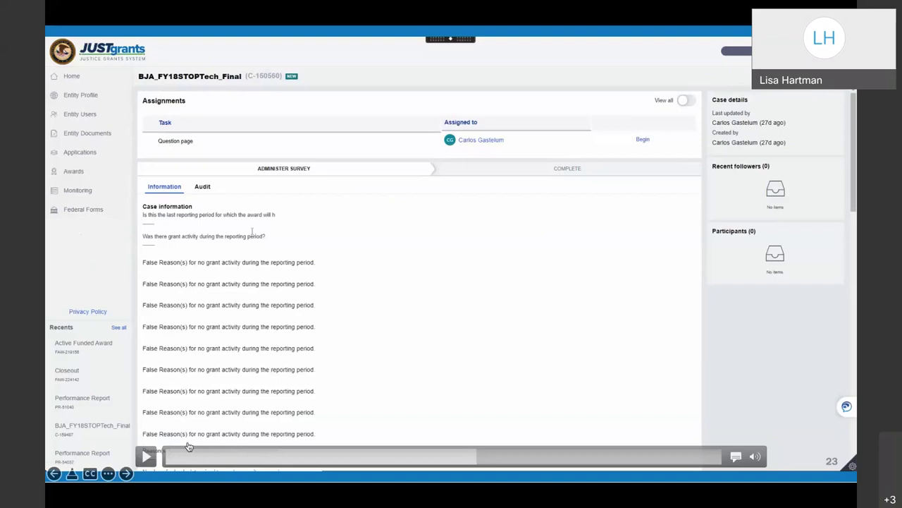
click(145, 456)
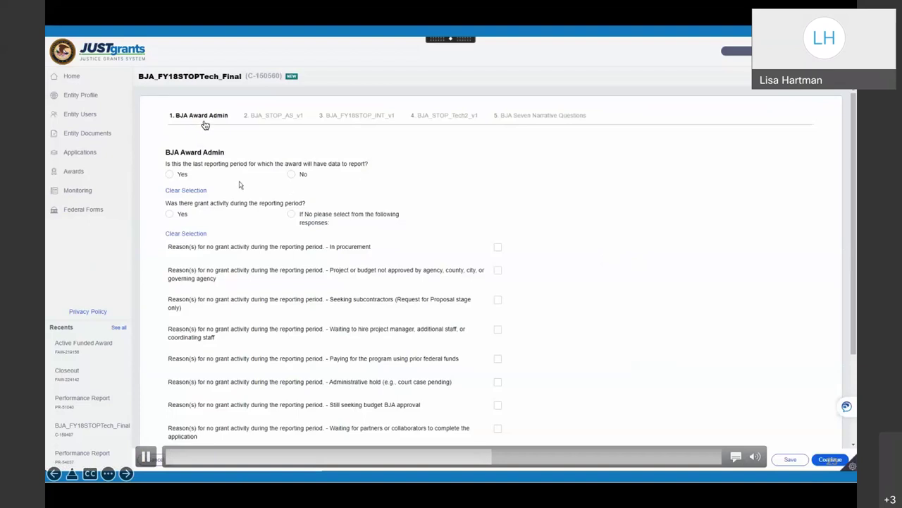
Answer Yes to both the last reporting period and grant activity questions in BJA Award Admin, and continue to the next section.
click(170, 174)
click(170, 215)
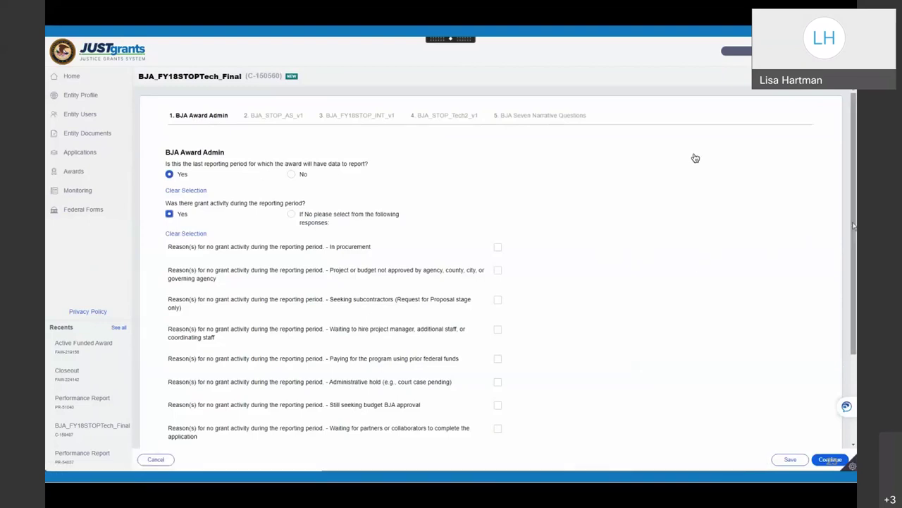
drag(853, 231, 852, 298)
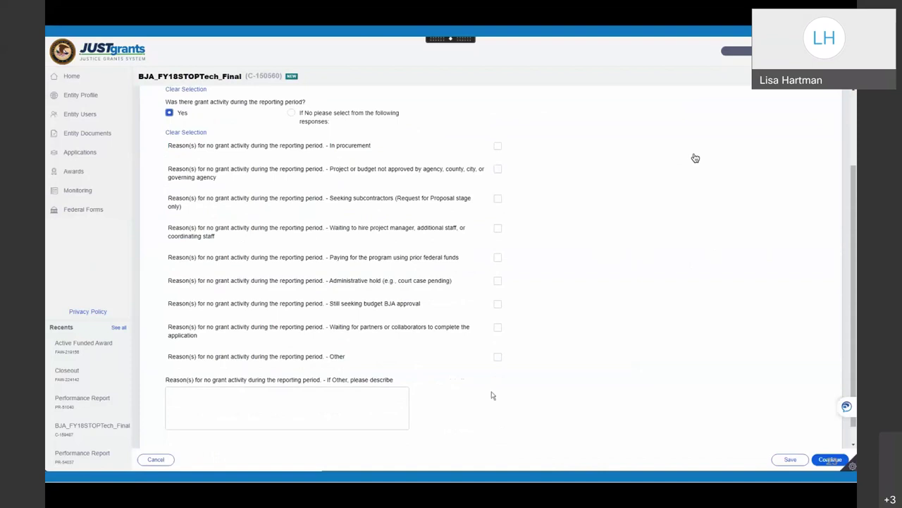
drag(854, 326, 853, 378)
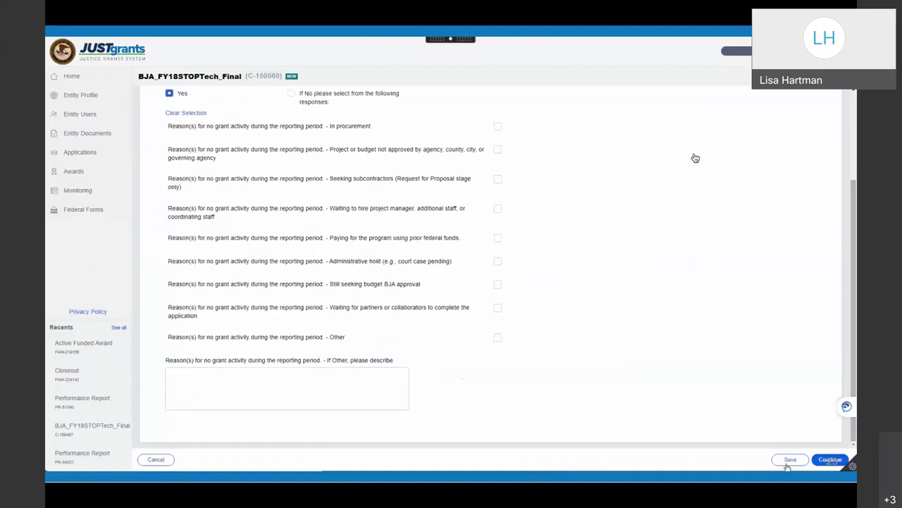
click(829, 459)
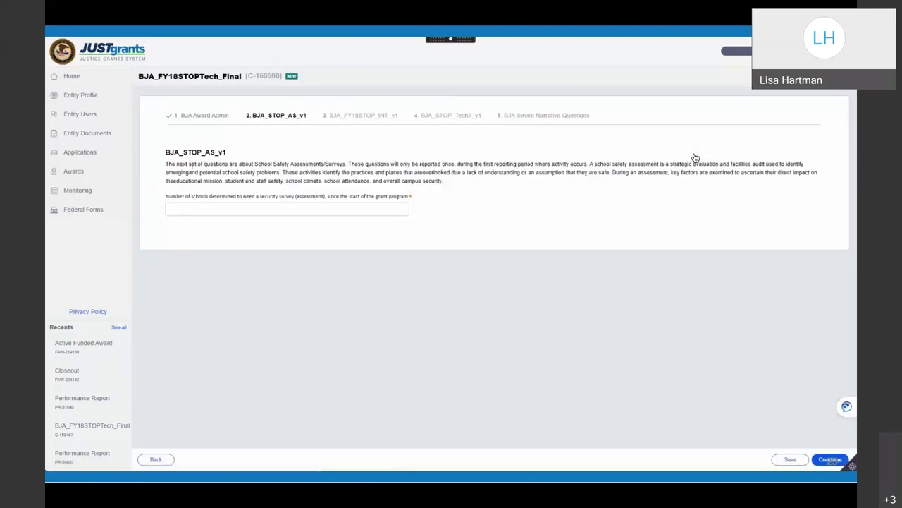
Enter 3 schools as needing a security survey and 3 as having completed one in the BJA_STOP_AS_v1 section.
click(196, 208)
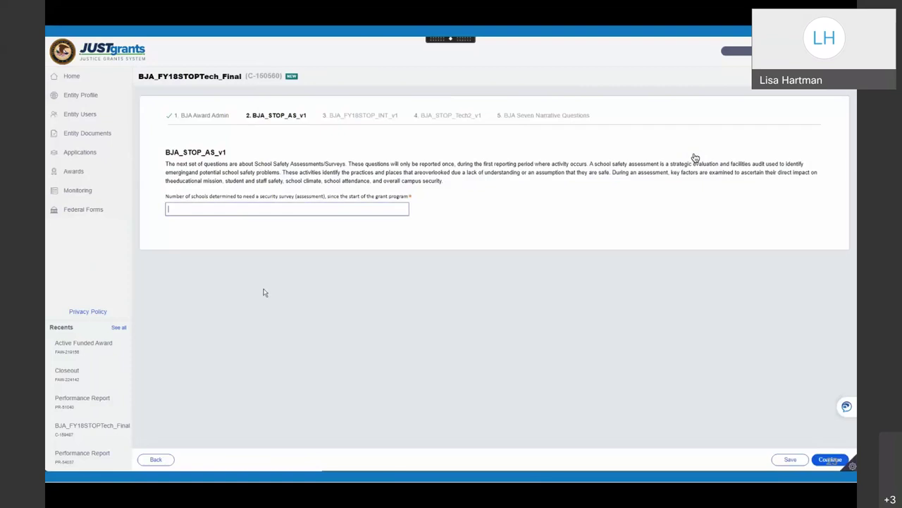
text(3)
key(Tab)
click(265, 266)
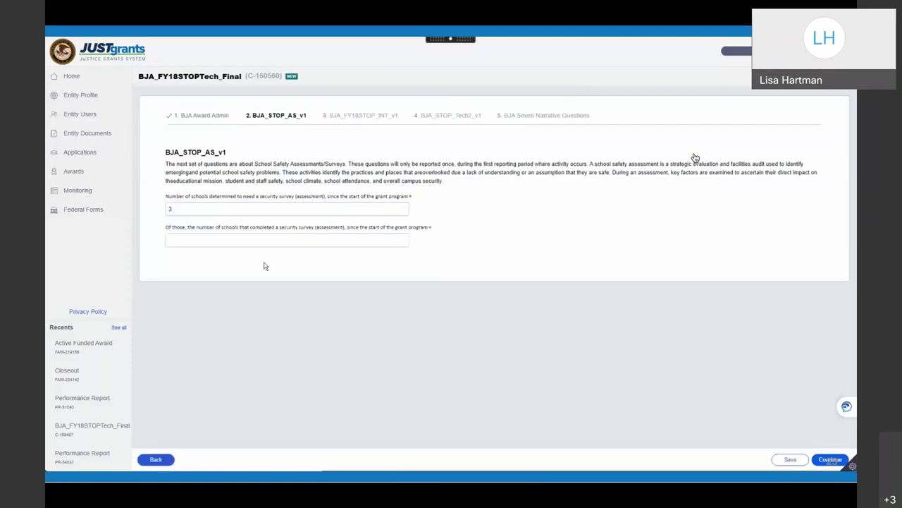
key(Tab)
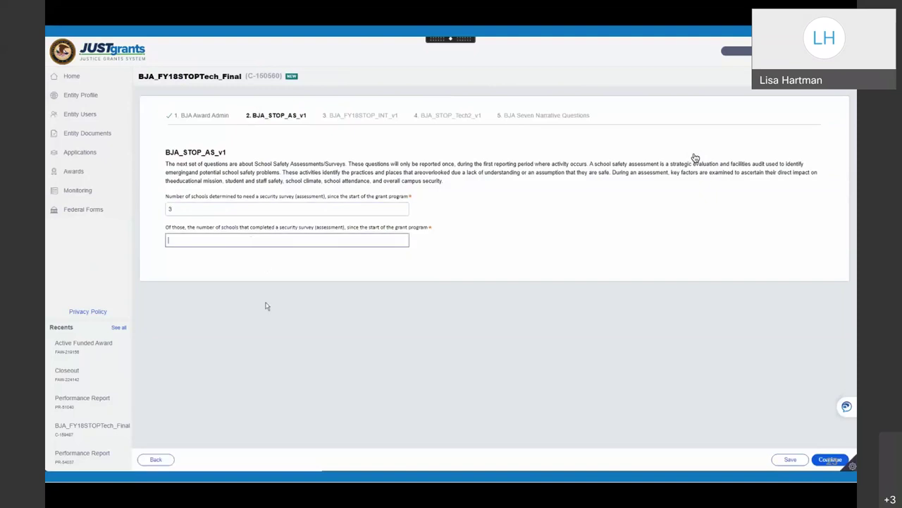
text(3)
click(265, 306)
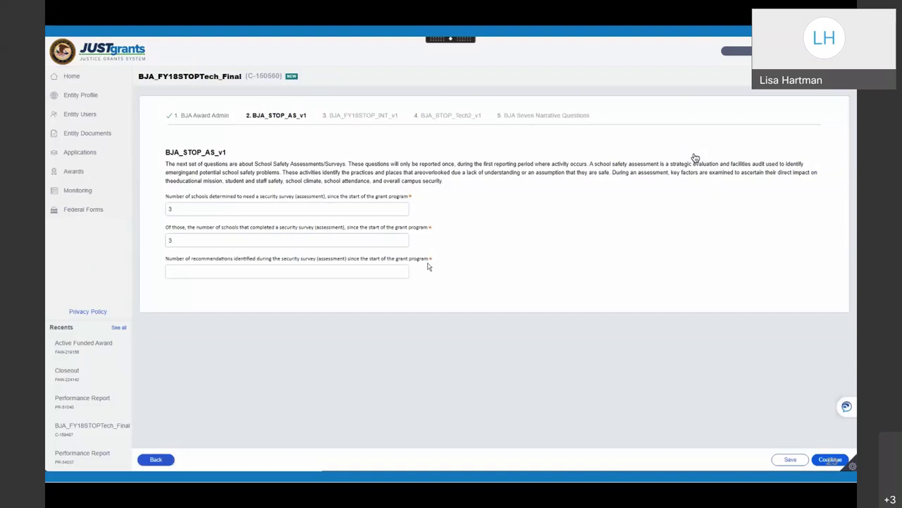
Enter 15 recommendations identified and 12 that the school commits to addressing in BJA_STOP_AS_v1, and continue to the next section.
click(310, 271)
text(15)
key(Tab)
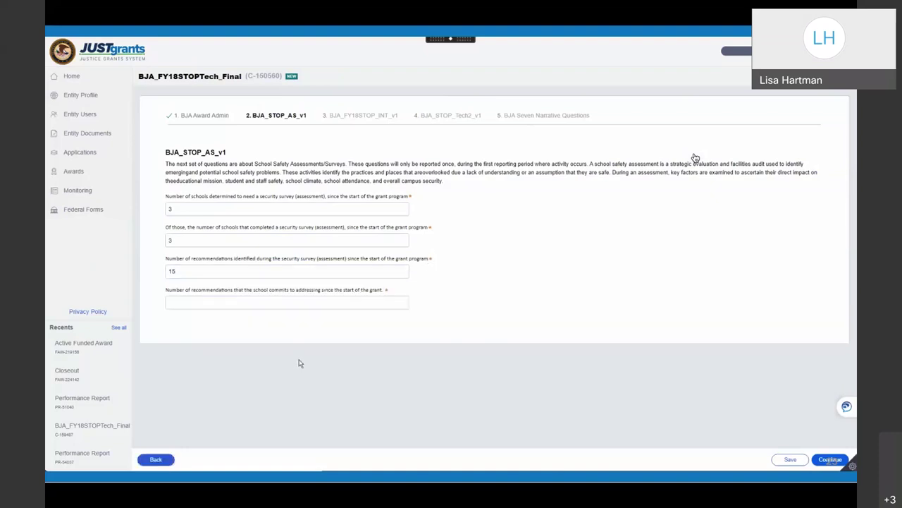
key(shift+Tab)
text(12)
key(Tab)
click(356, 118)
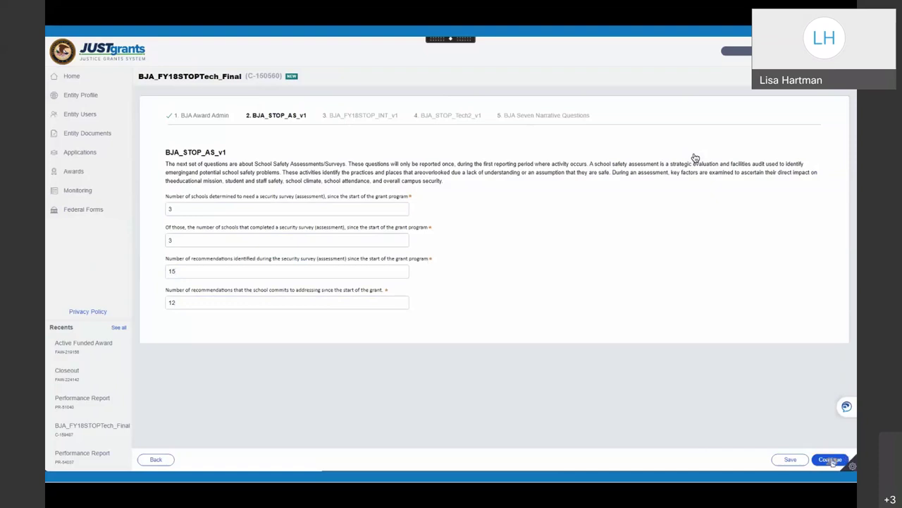
click(830, 460)
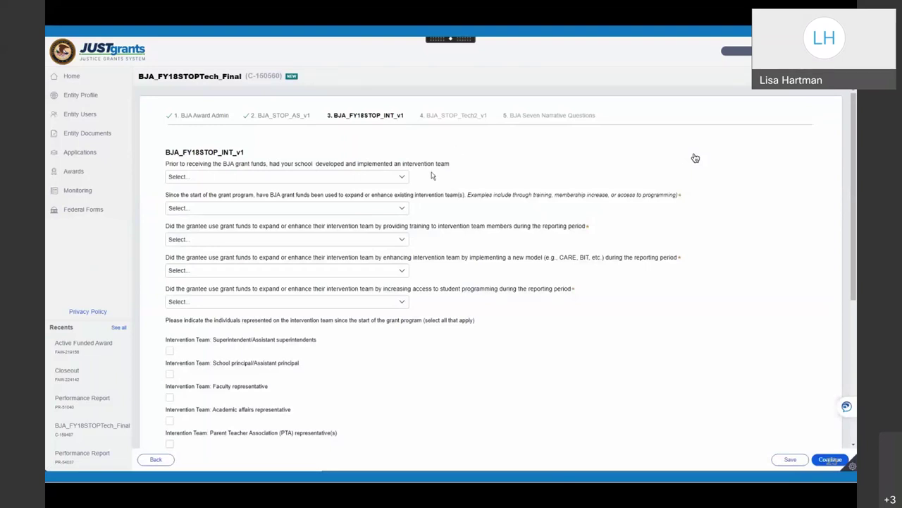
Answer Yes to whether the school had developed and implemented an intervention team before receiving the BJA grant funds.
click(403, 177)
click(390, 193)
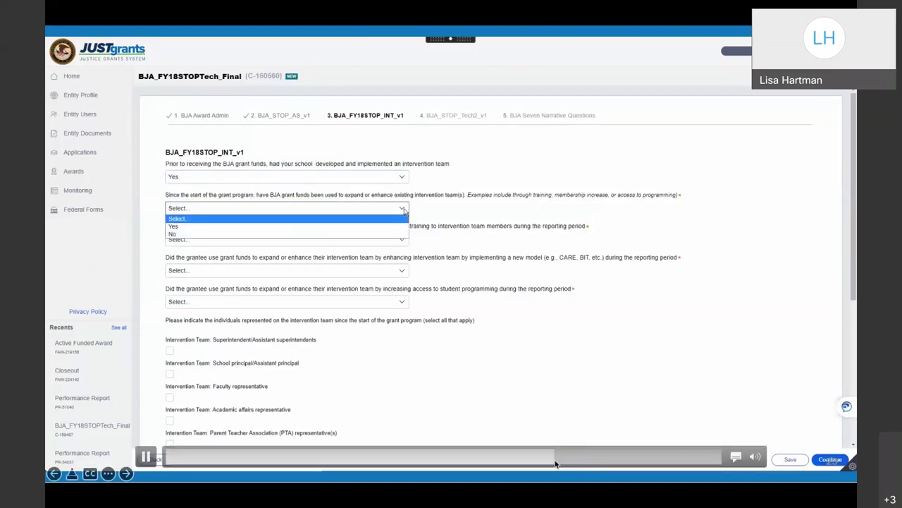
click(571, 459)
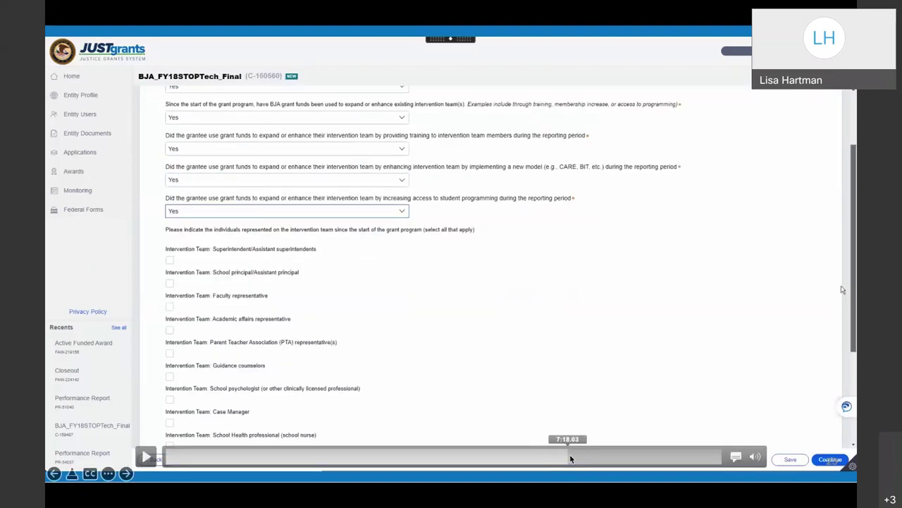
click(596, 457)
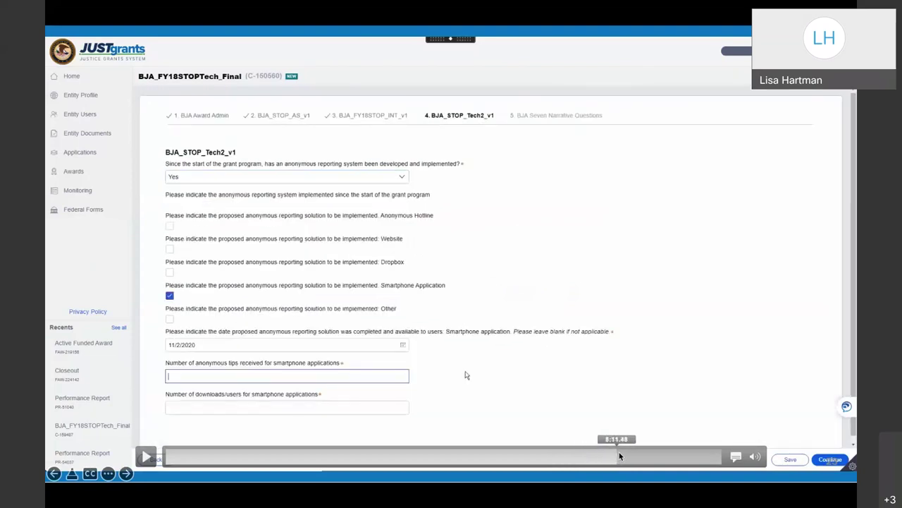
click(627, 456)
click(634, 456)
click(633, 457)
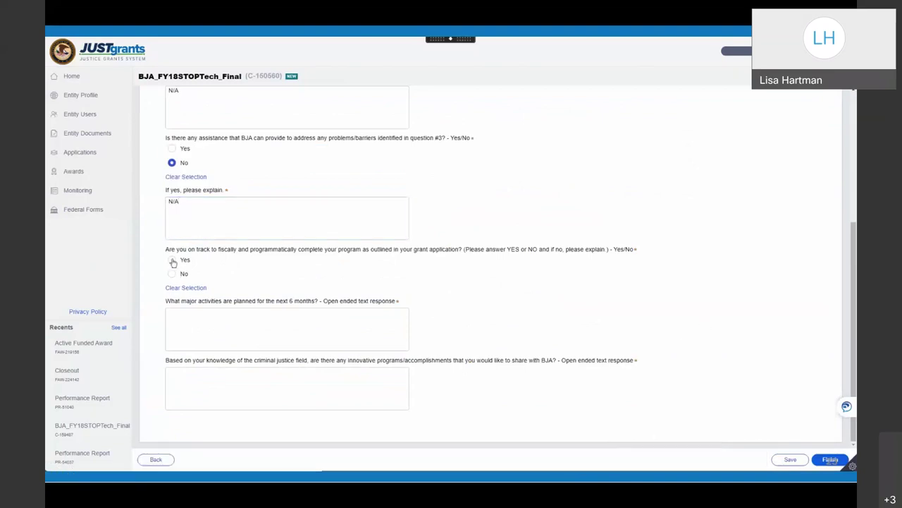
click(146, 459)
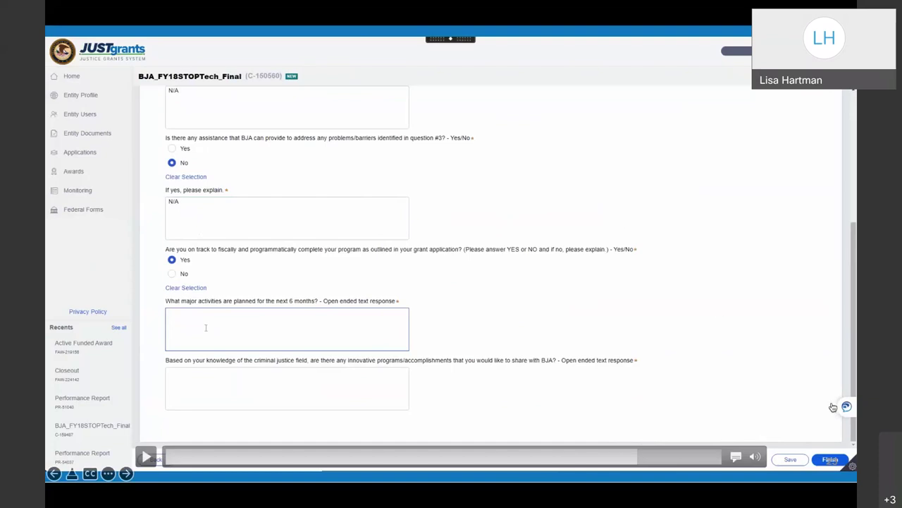
click(146, 458)
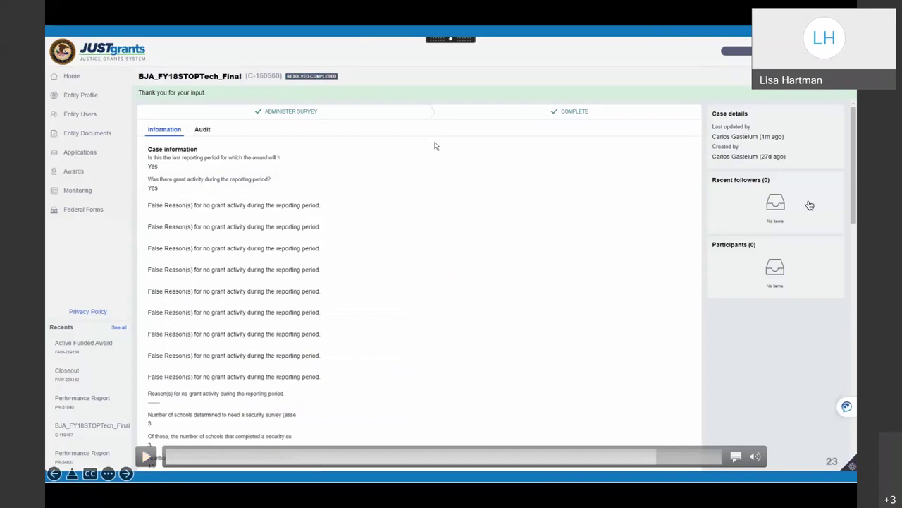
click(147, 456)
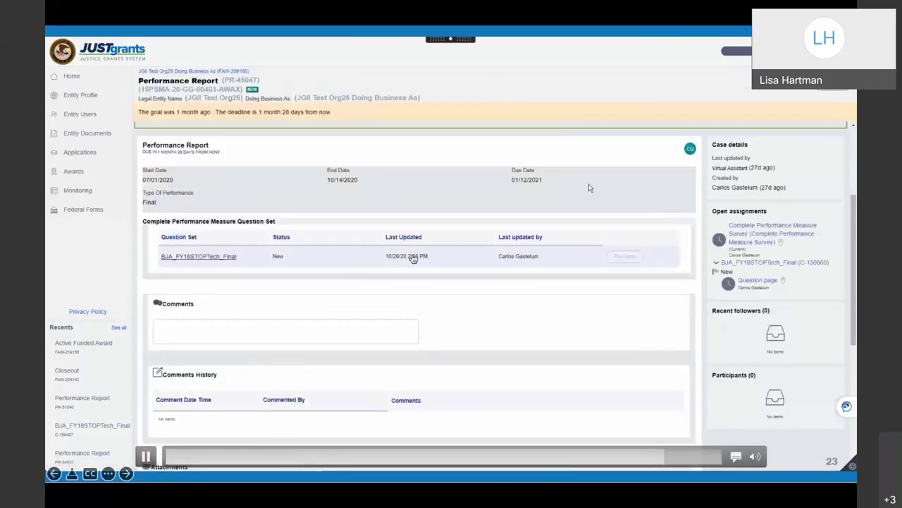
click(146, 457)
click(146, 457)
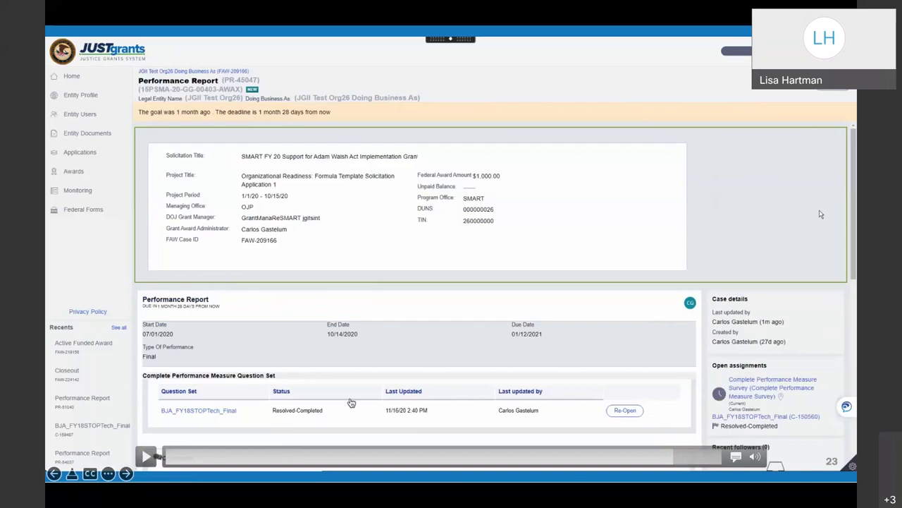
click(372, 338)
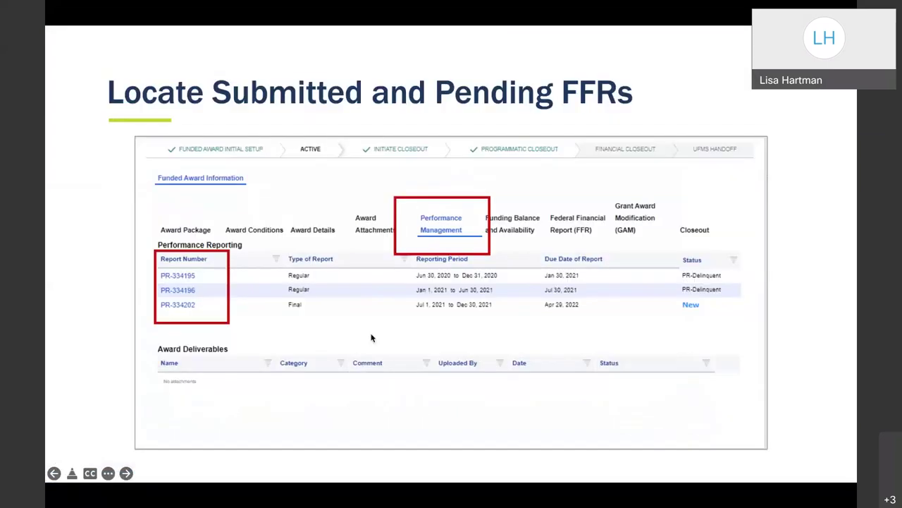
click(372, 338)
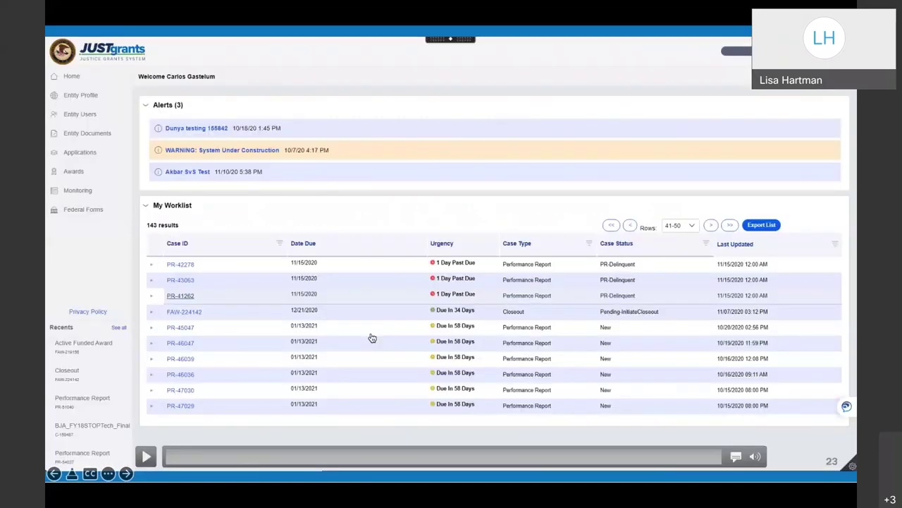
mouse_move(676, 467)
mouse_down()
mouse_move(716, 463)
mouse_move(664, 461)
mouse_up()
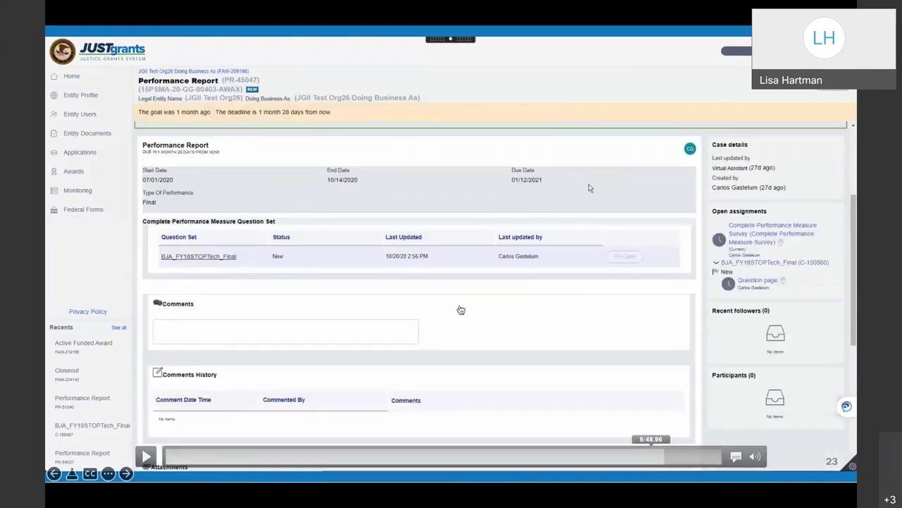
click(144, 457)
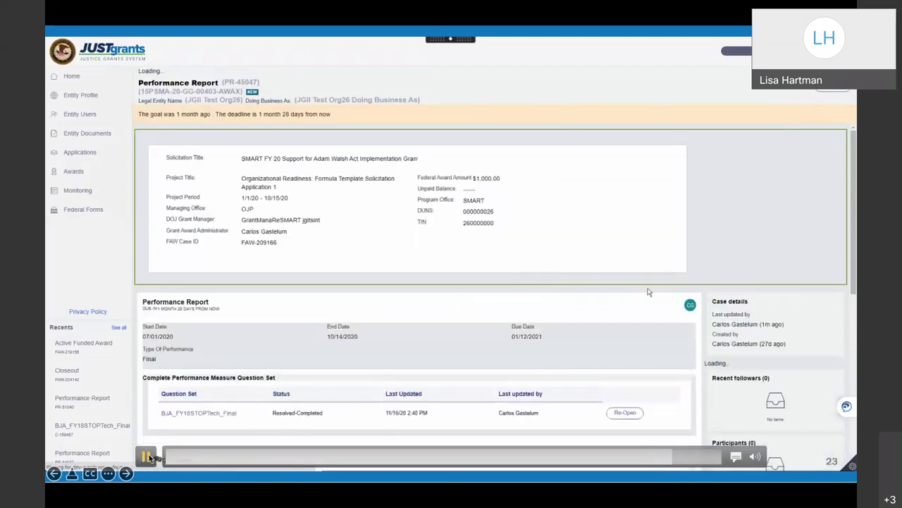
click(175, 446)
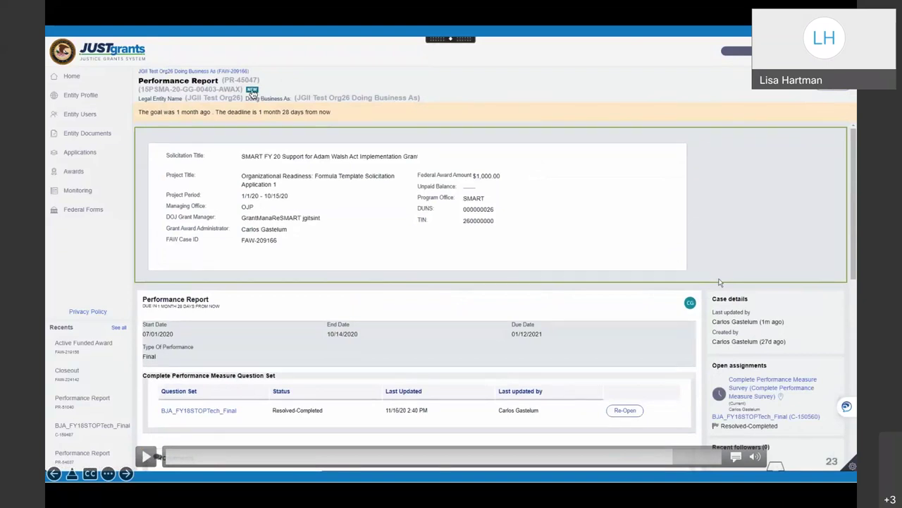
click(148, 457)
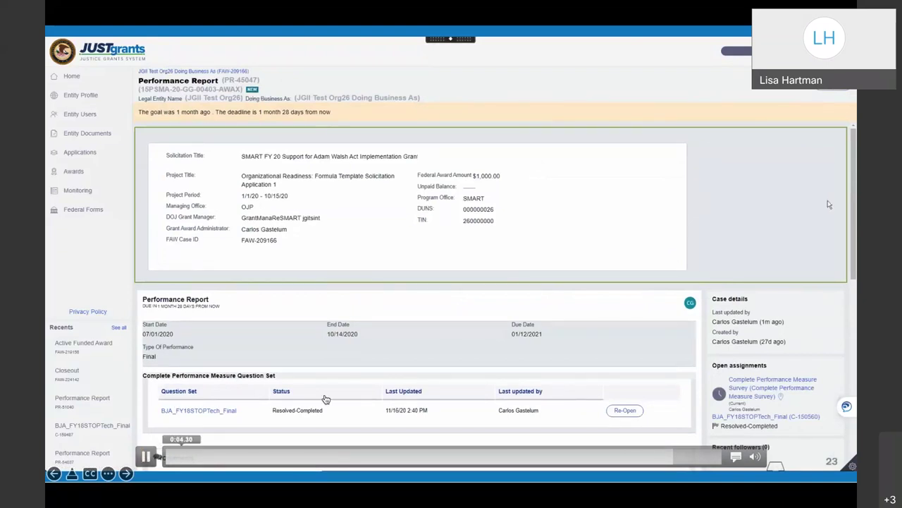
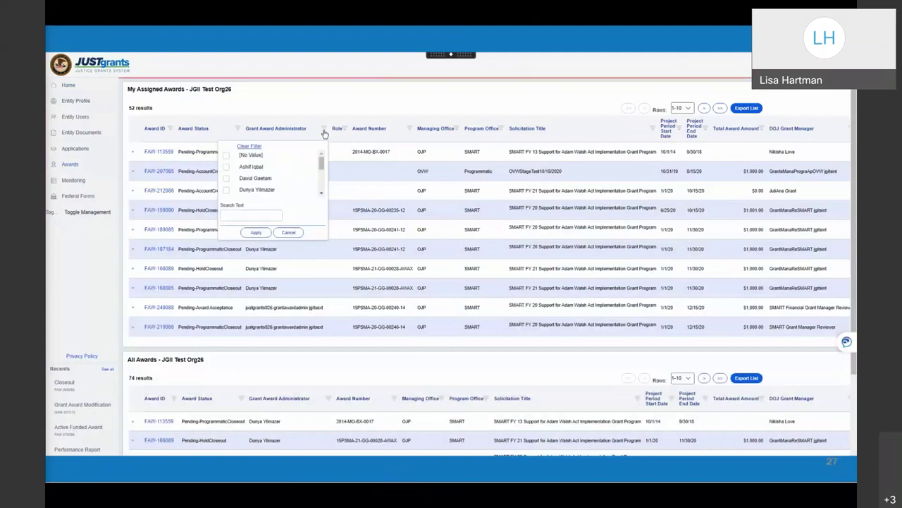
Filter My Assigned Awards to the grantawardadmin account as Grant Award Administrator and open award FAW-272086 at its assignments.
drag(321, 165, 321, 180)
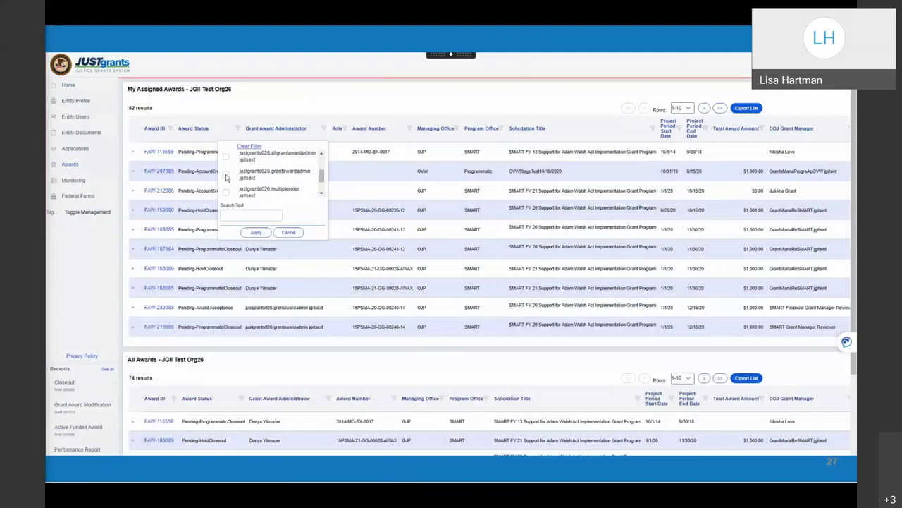
click(227, 175)
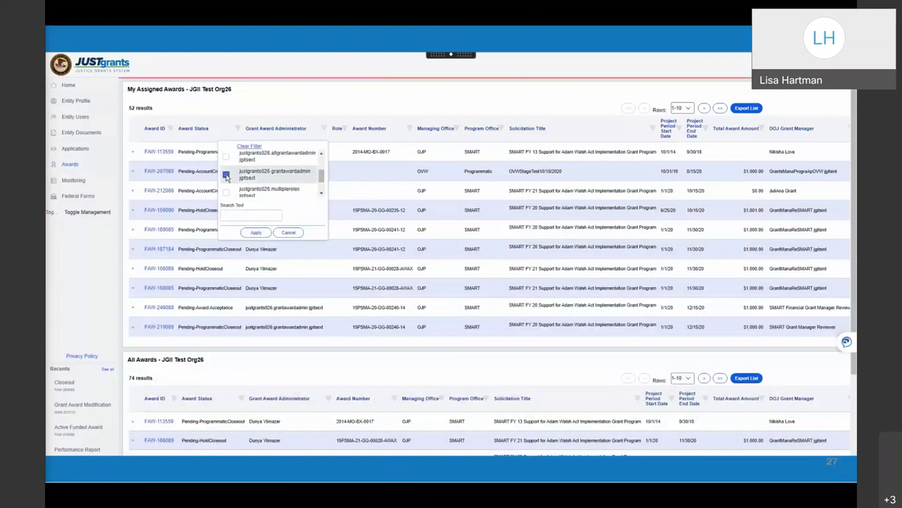
click(256, 232)
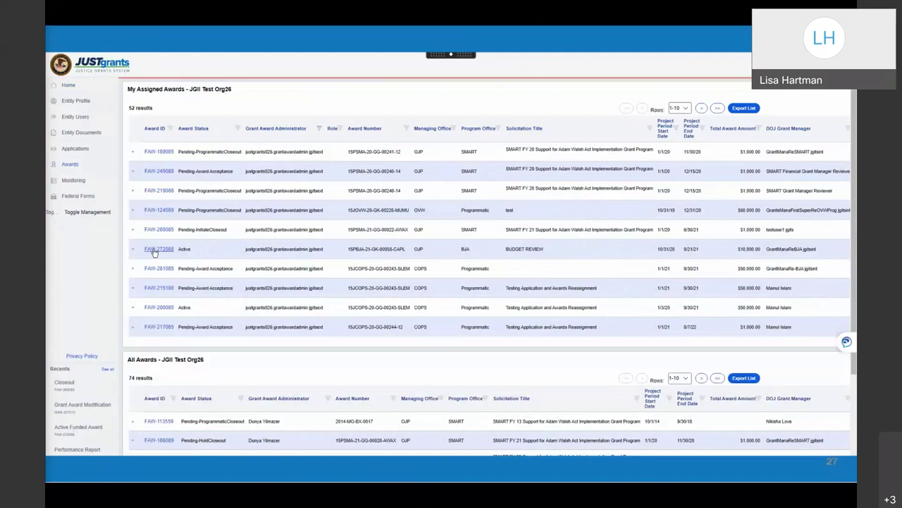
click(154, 250)
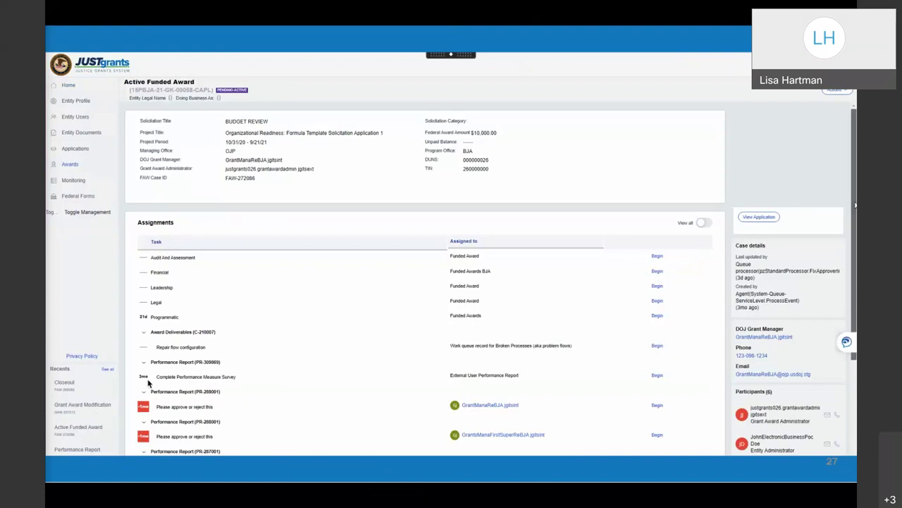
scroll(148, 383, down, 2)
scroll(113, 437, down, 3)
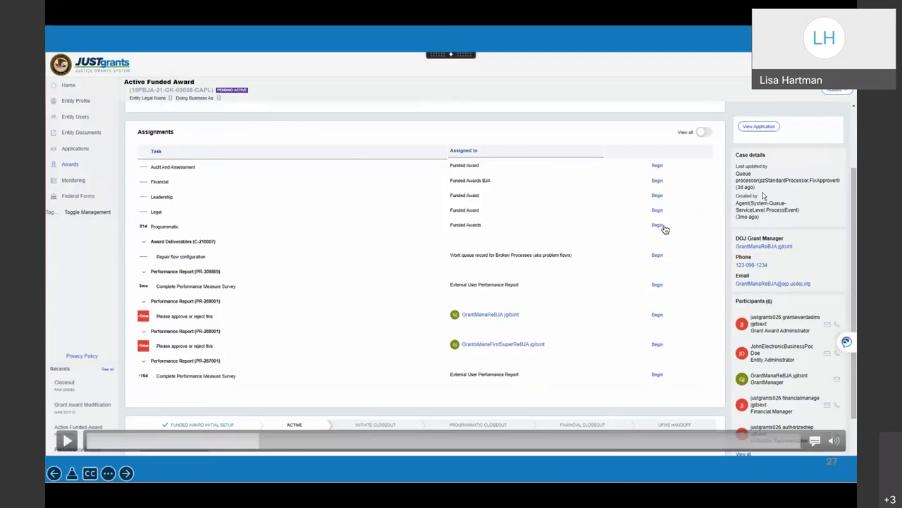
click(67, 441)
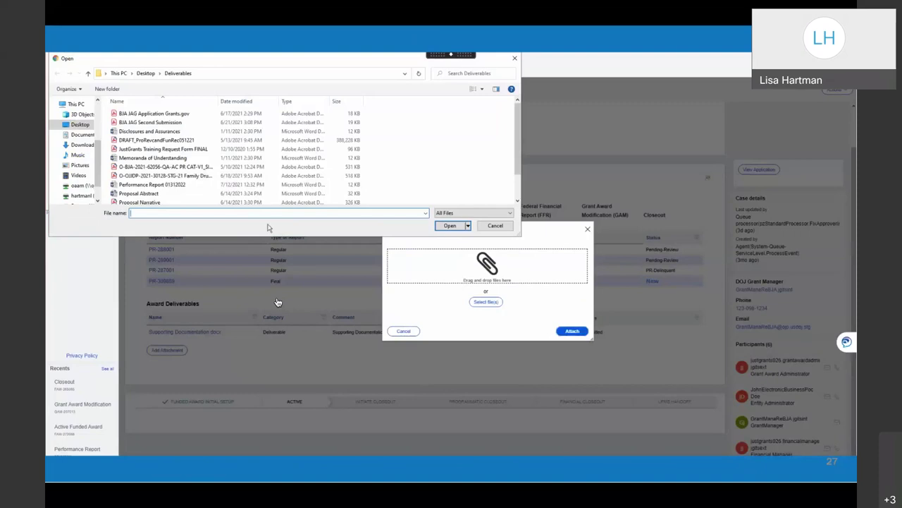
Attach JustGrants Training Request Form FINAL to the award deliverables as Award Conditions Compliance, with the comment "Condition # 42: JustGrants Training Request Form FINAL".
click(158, 149)
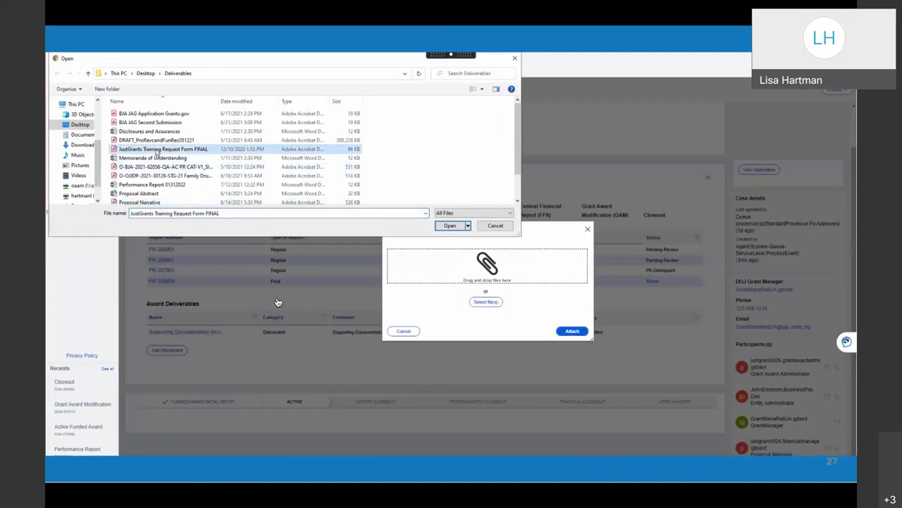
double_click(158, 151)
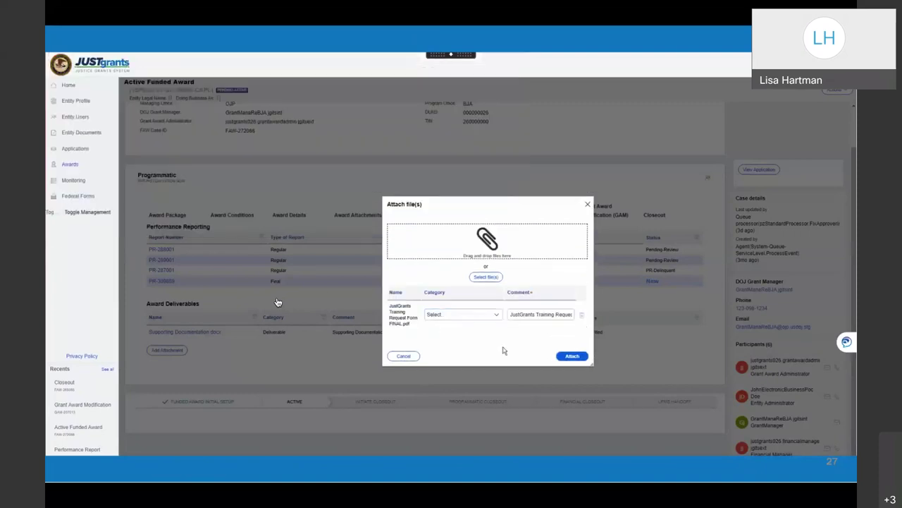
click(496, 319)
click(492, 337)
click(511, 314)
text(Cond)
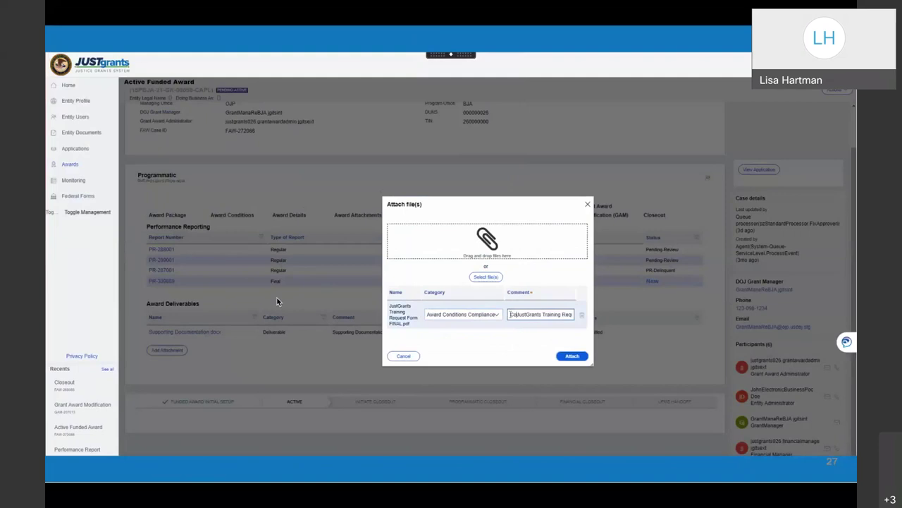
text(ition # 42: JustGrants)
click(574, 356)
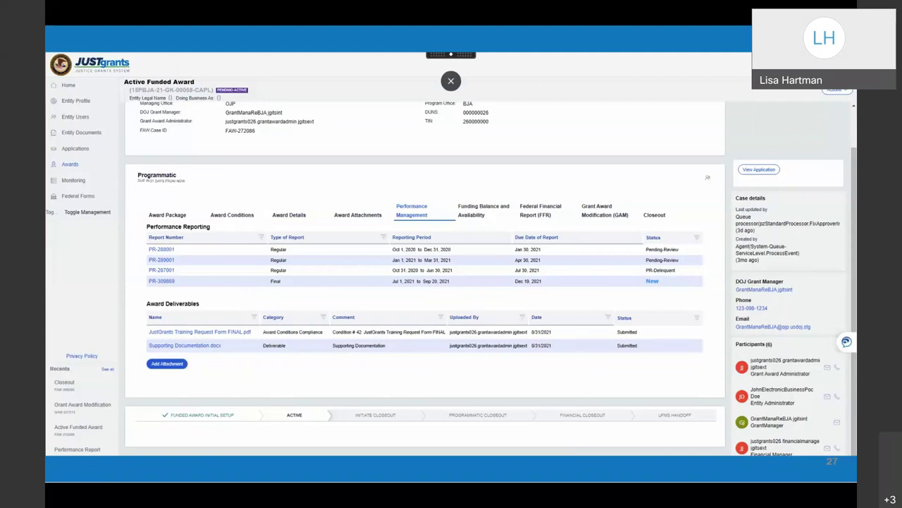
Return to the awards list from the home page, filter it by the grantawardadmin administrator, and reopen award FAW-272086.
click(68, 85)
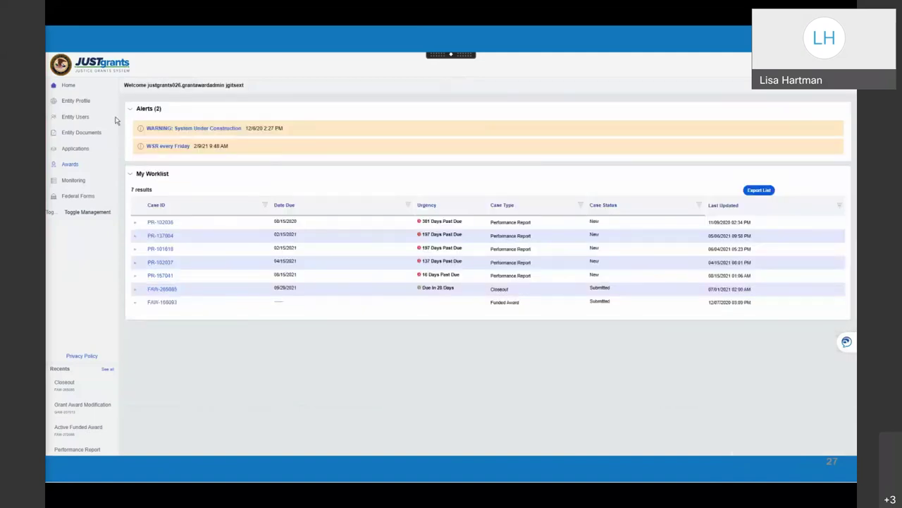
click(70, 165)
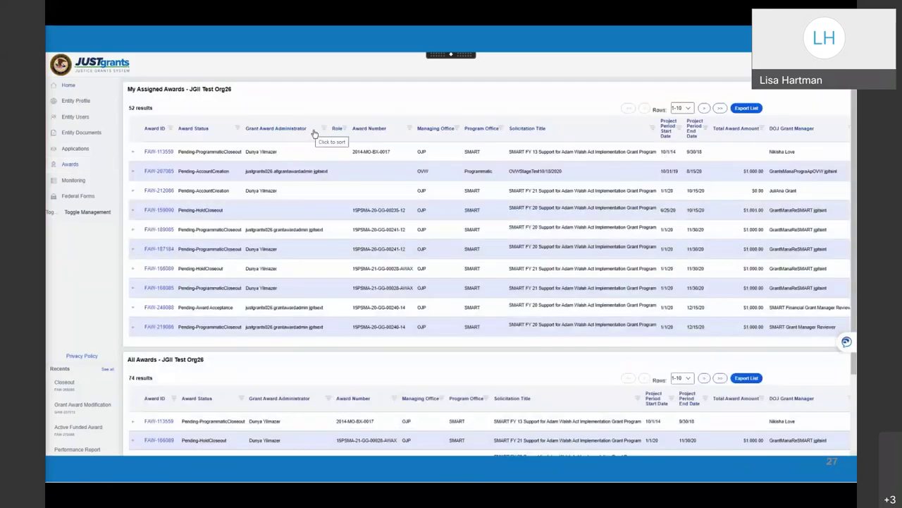
click(323, 130)
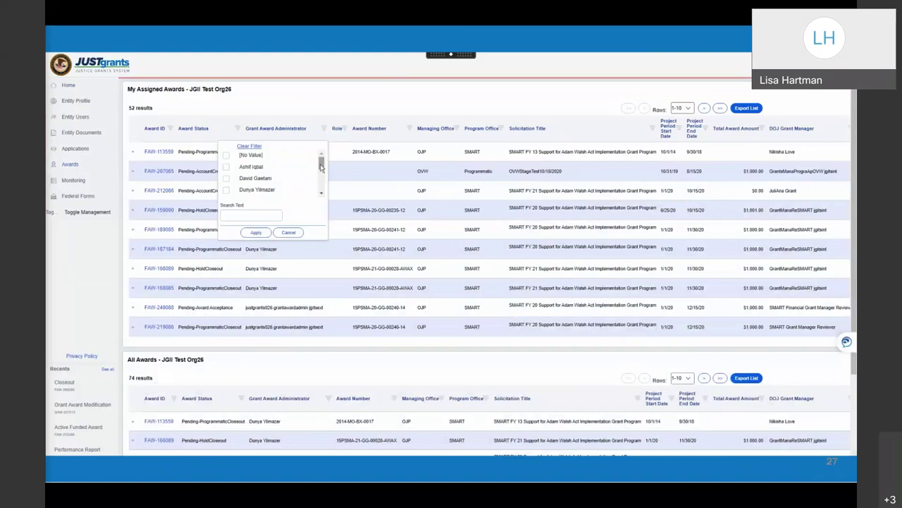
scroll(321, 166, down, 4)
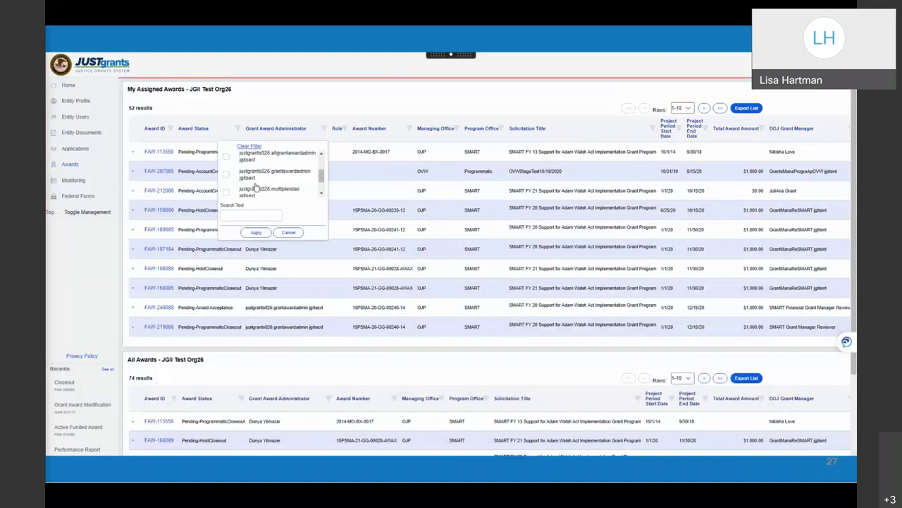
click(226, 175)
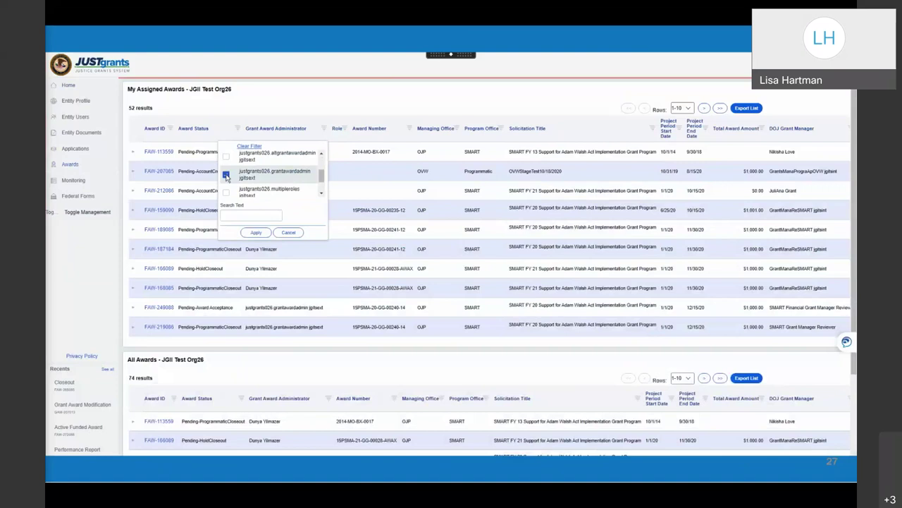
click(256, 232)
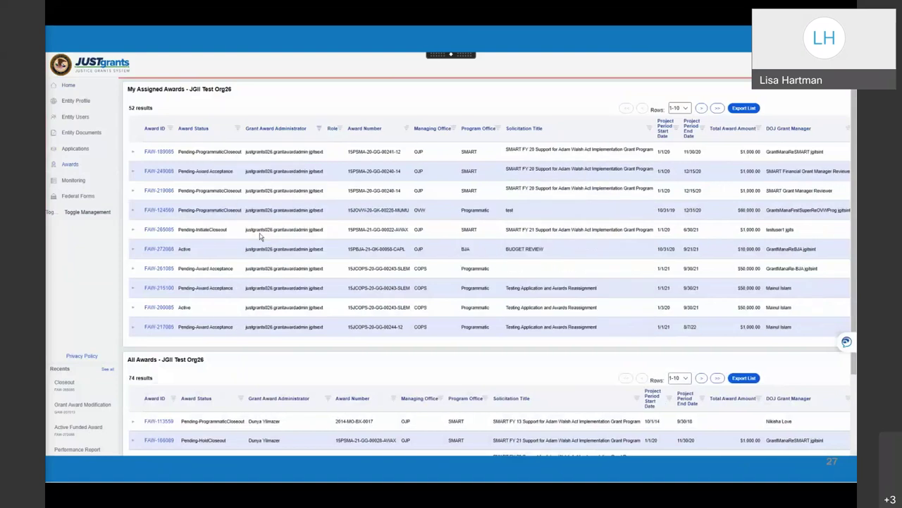
click(155, 250)
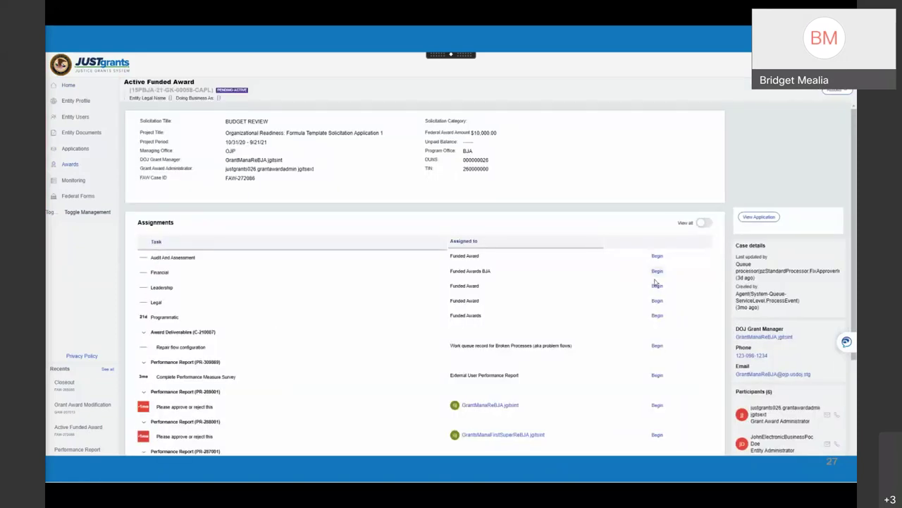
Begin the award's Programmatic assignment and start adding a file attachment to the Award Deliverables in its performance management information.
drag(855, 203, 851, 277)
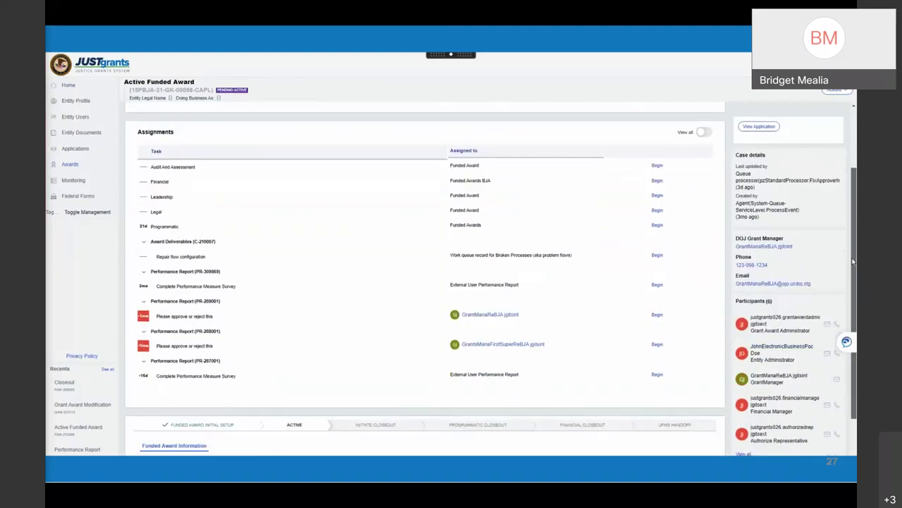
click(657, 226)
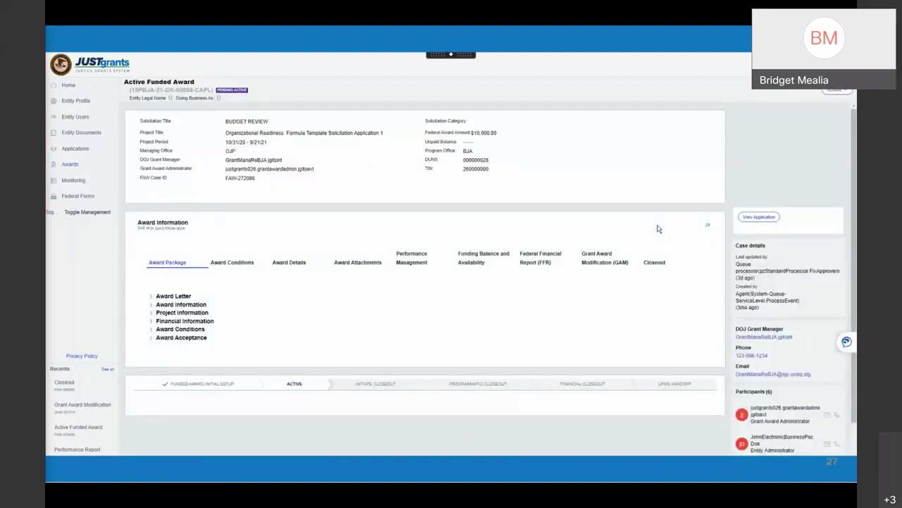
click(415, 266)
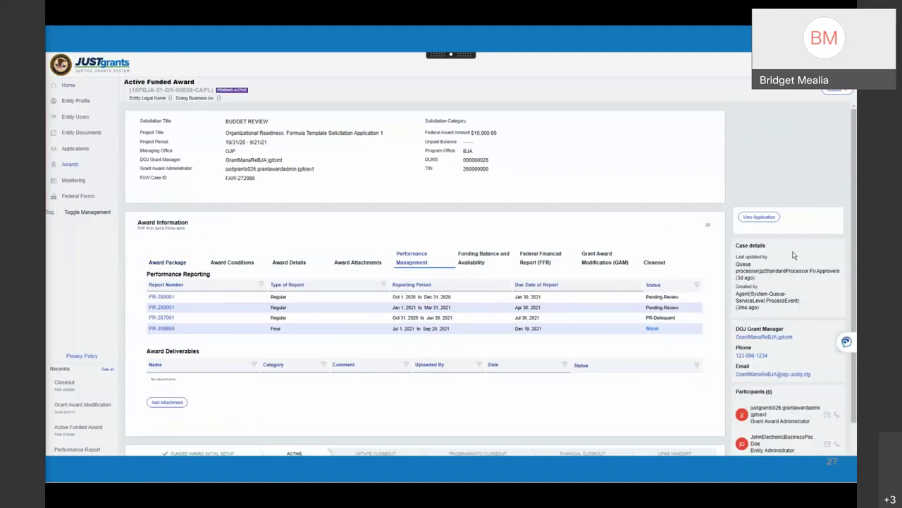
scroll(855, 221, down, 3)
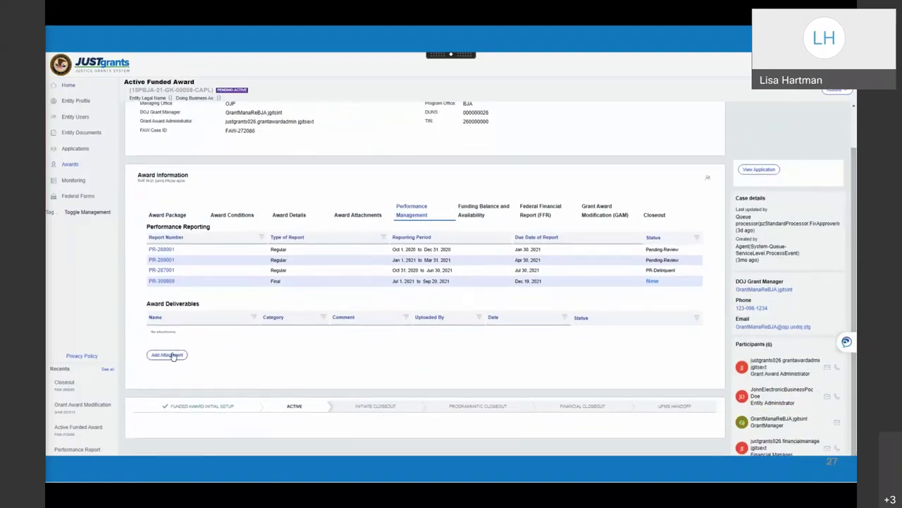
click(173, 356)
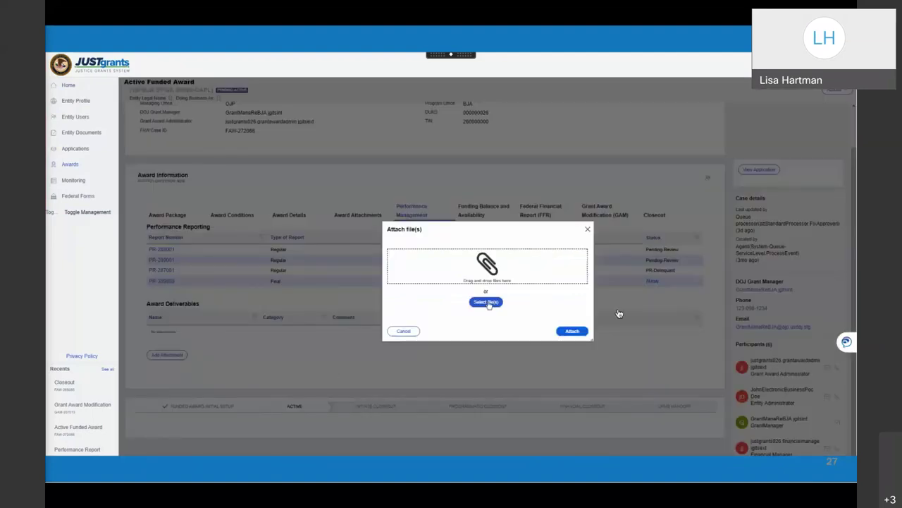
mouse_move(158, 446)
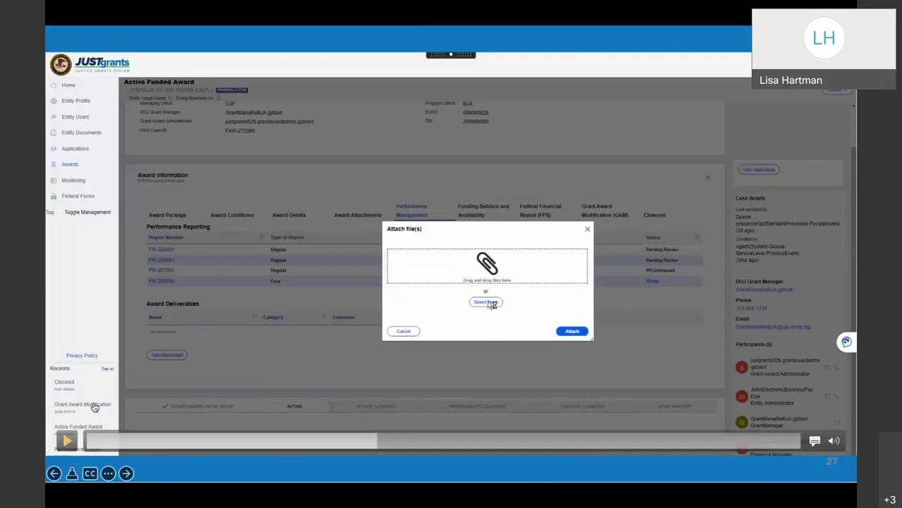
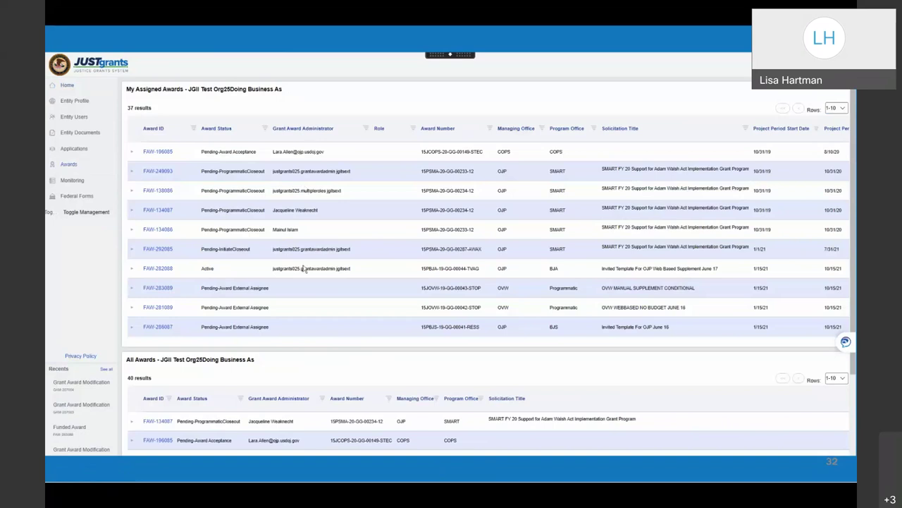
Open active award FAW-282088, begin its Programmatic assignment and show its grant award modifications.
click(158, 269)
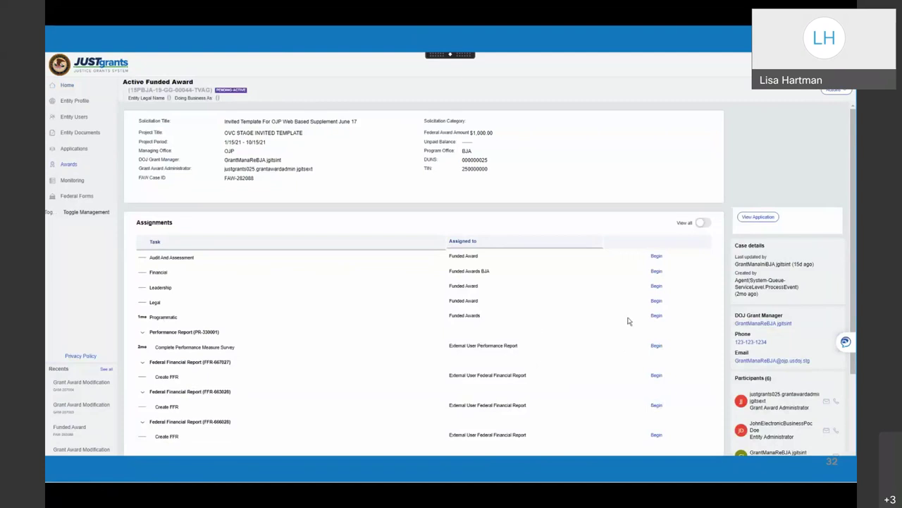
click(657, 317)
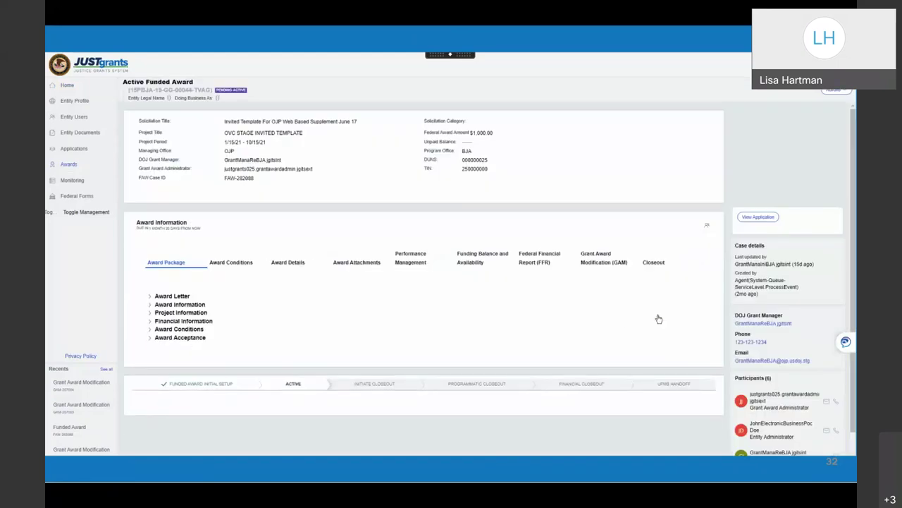
click(611, 265)
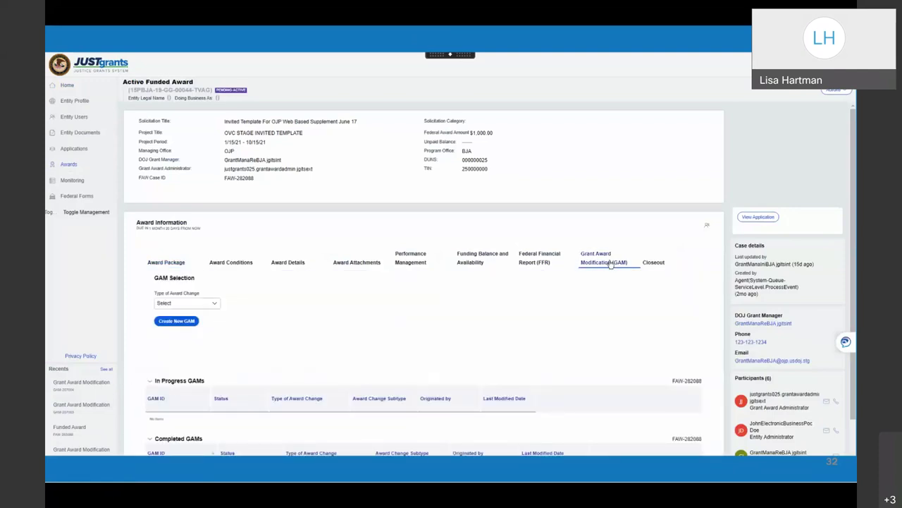
Set the type of award change to Programmatic for a new GAM and show the available award change subtypes.
click(216, 305)
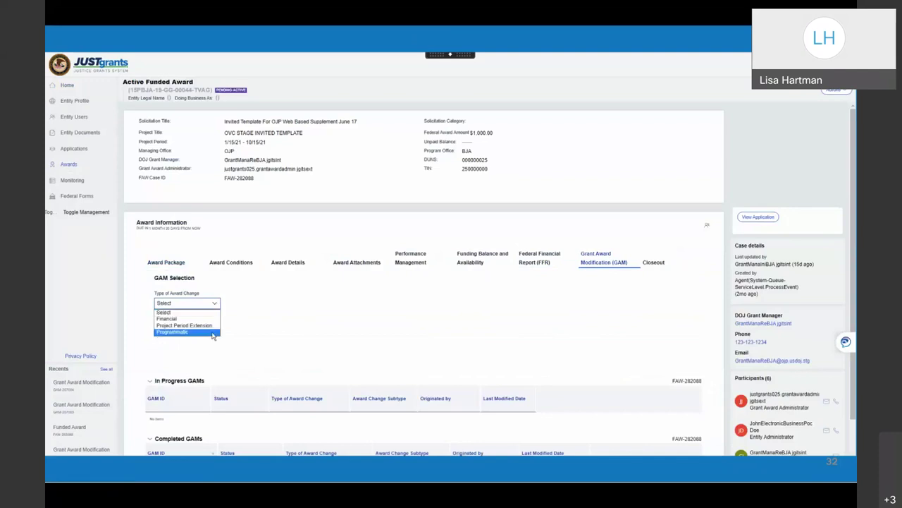
click(211, 332)
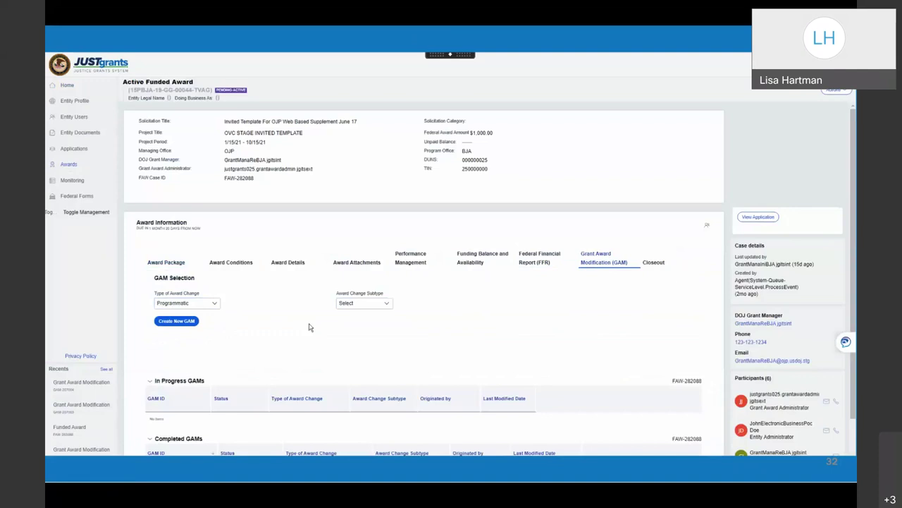
click(389, 305)
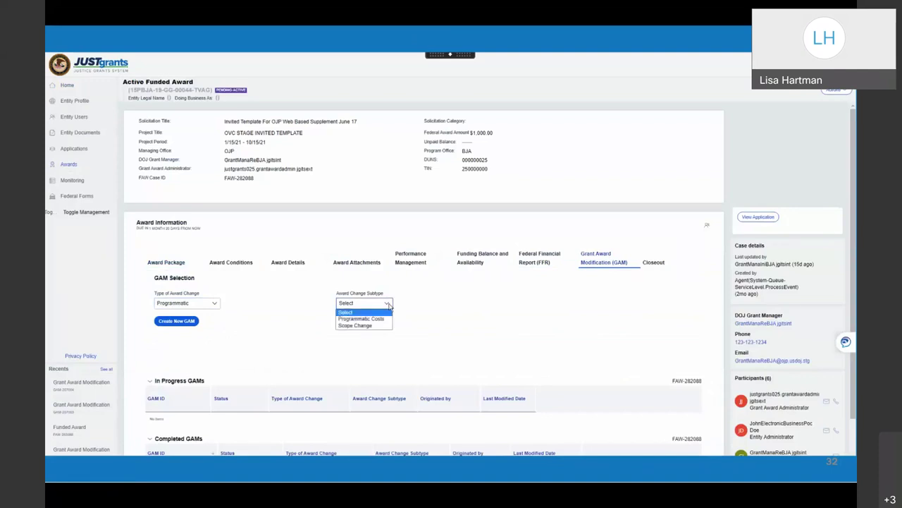
click(389, 305)
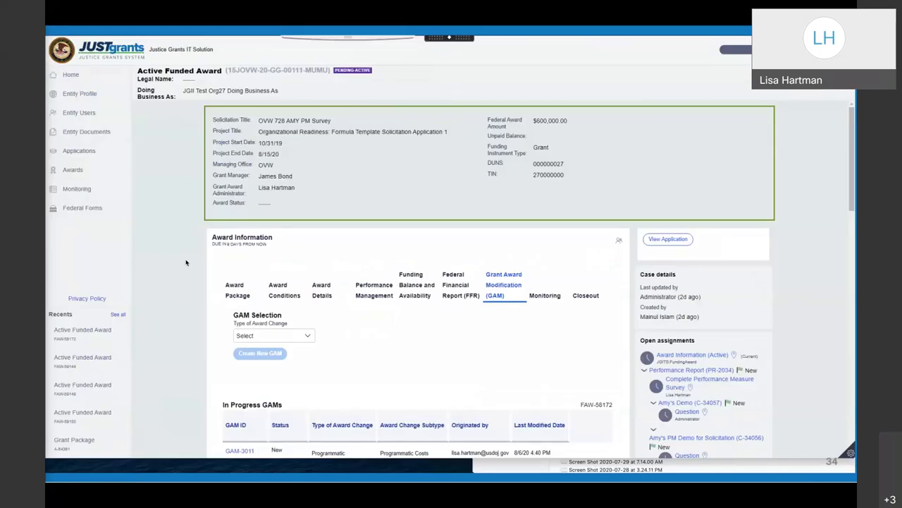
Create a new Financial GAM with the Budget Modification subtype for award FAW-58172.
key(space)
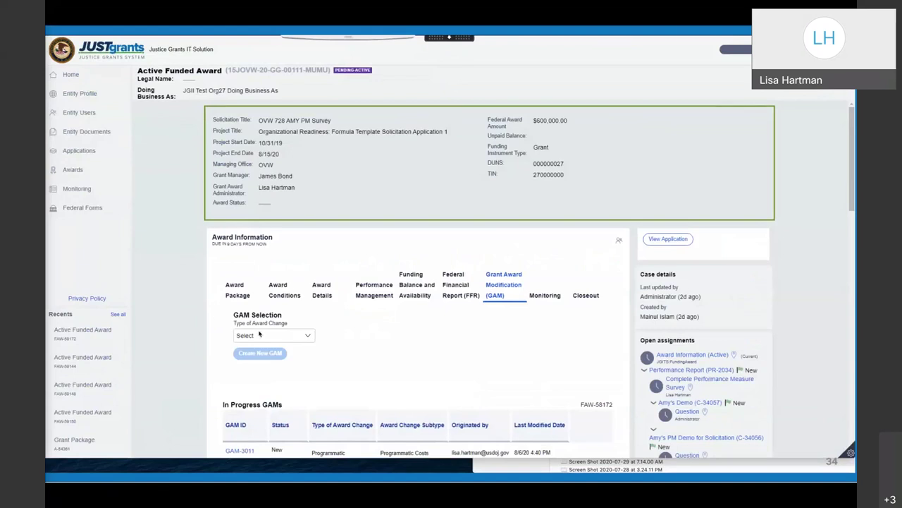
click(312, 336)
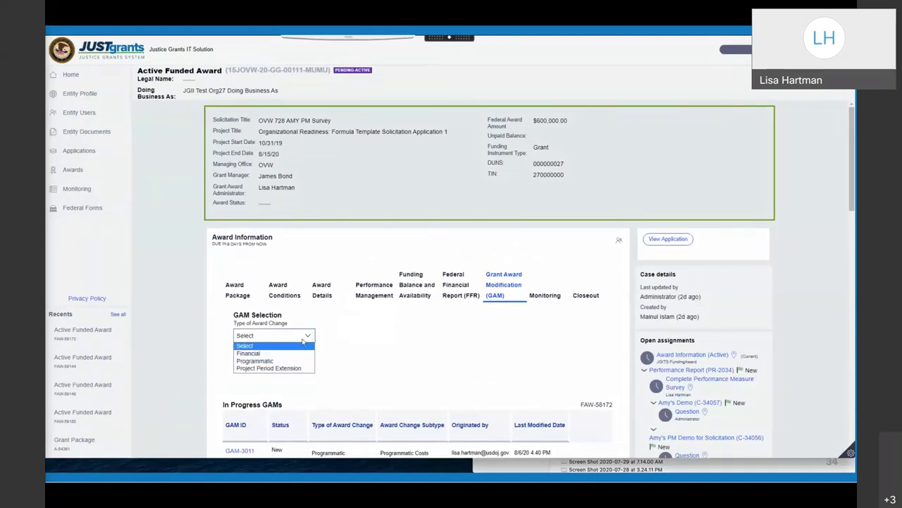
click(297, 354)
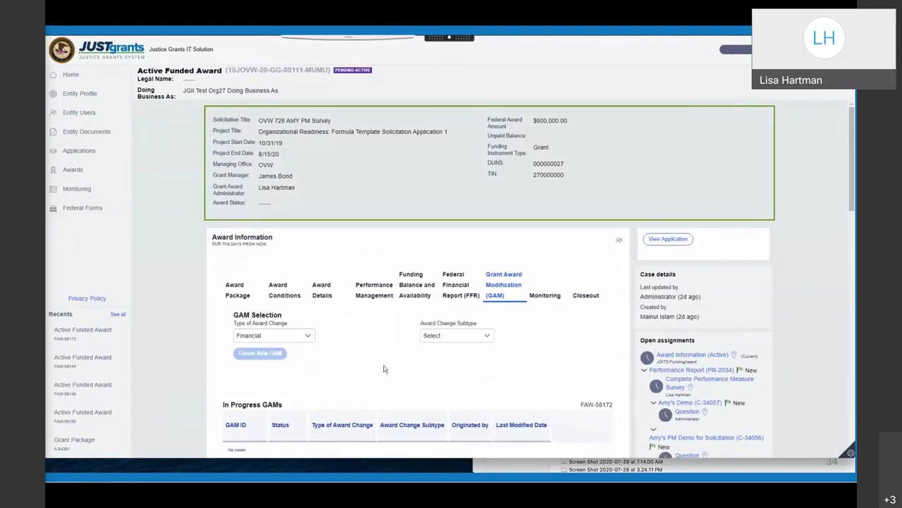
click(488, 336)
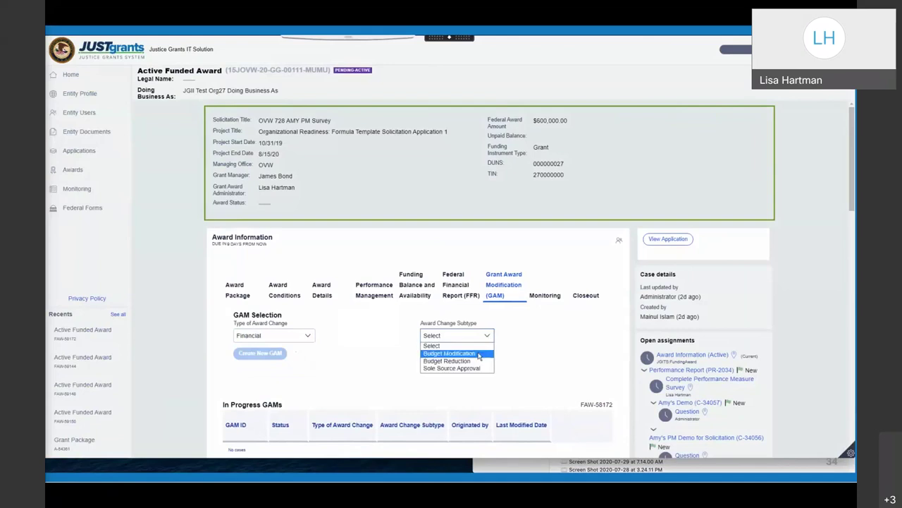
click(480, 353)
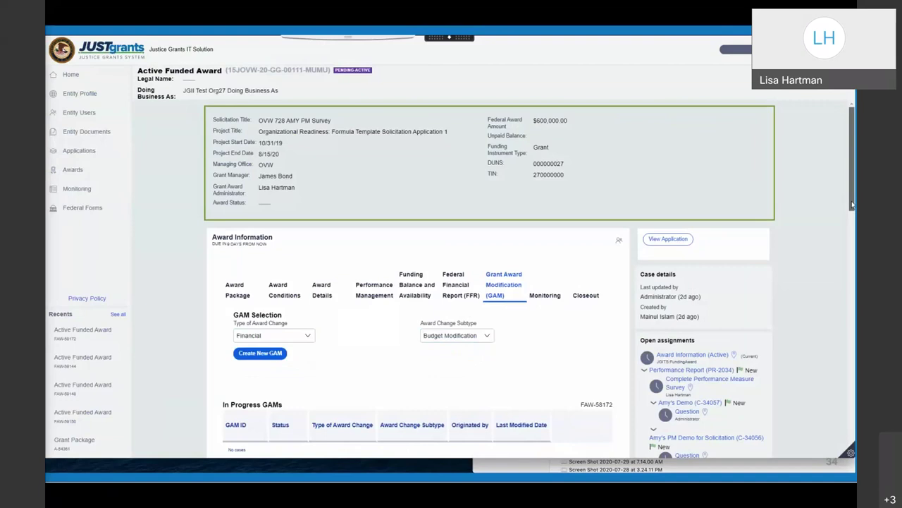
scroll(853, 205, down, 3)
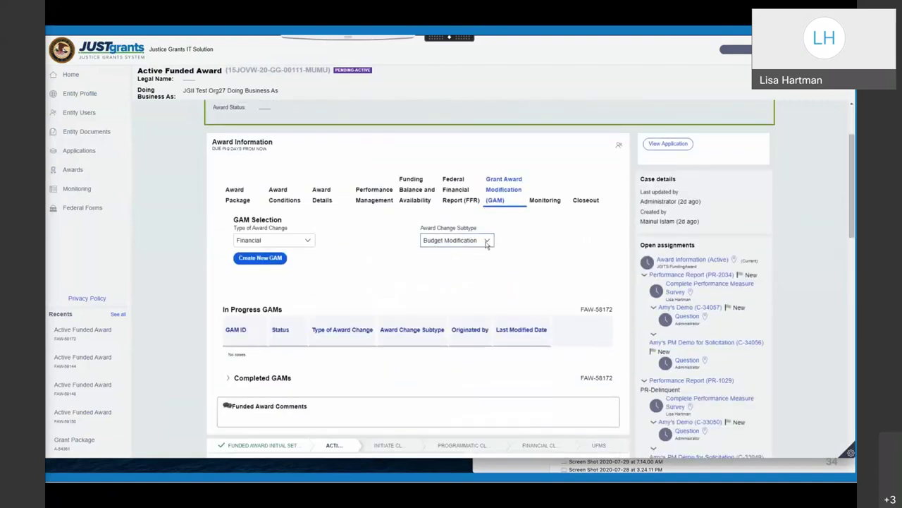
click(261, 258)
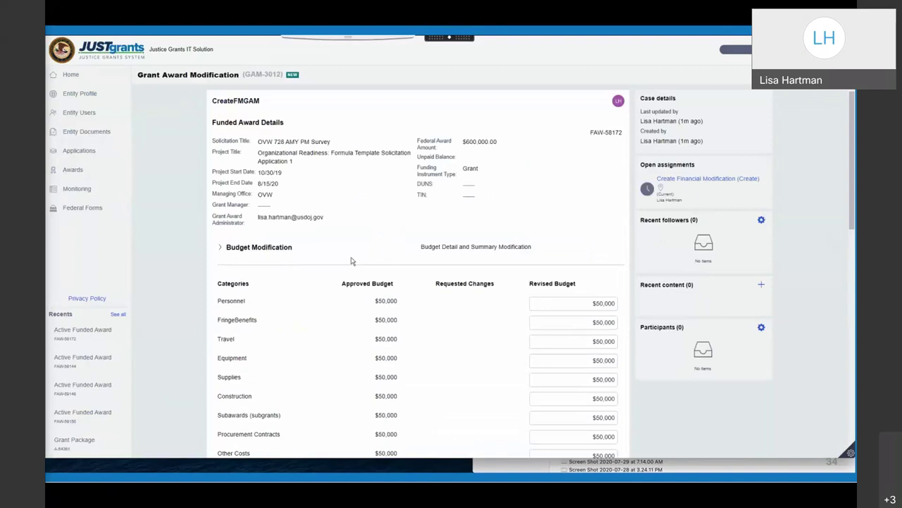
Set the revised budget for Other Costs to $45,000 in the budget modification.
drag(850, 157, 848, 206)
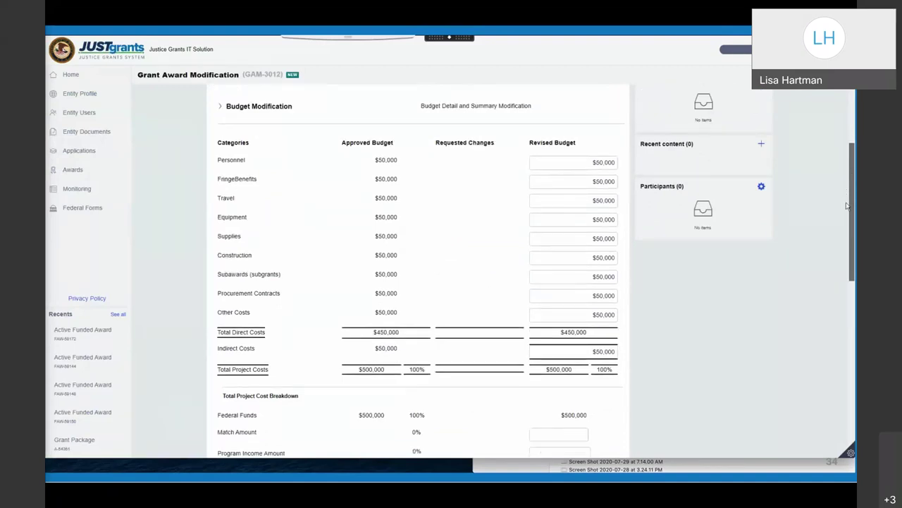
drag(847, 206, 847, 208)
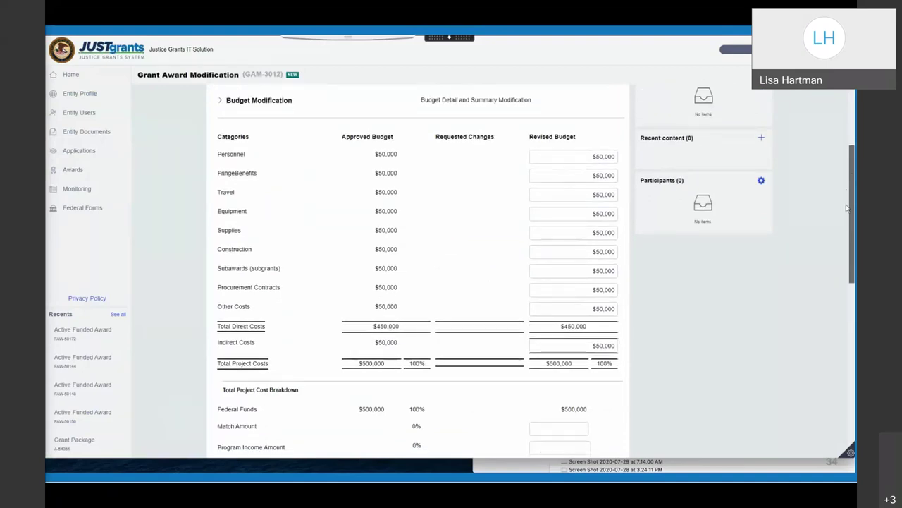
click(590, 309)
double_click(590, 309)
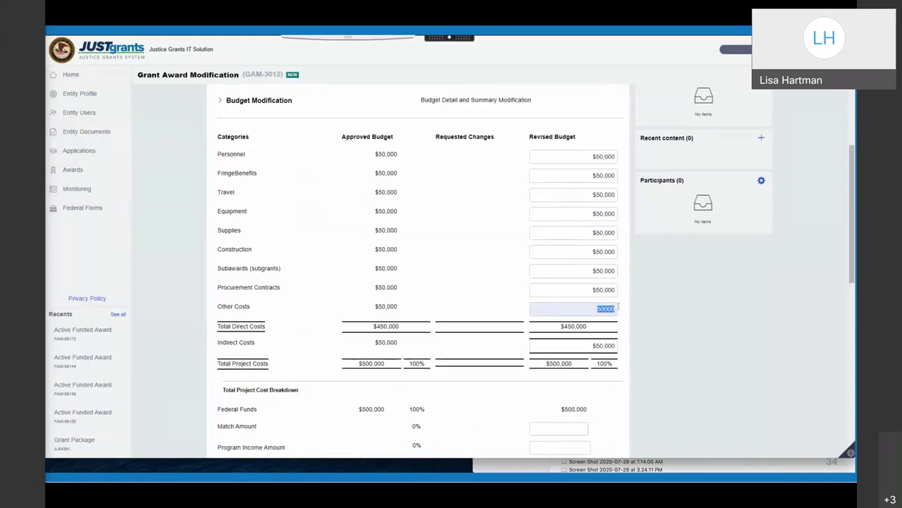
text(450)
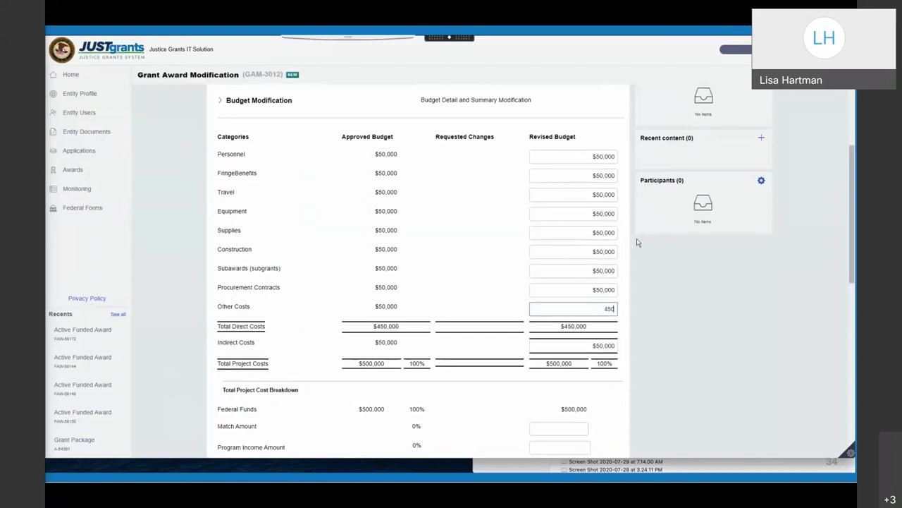
text(00)
key(Tab)
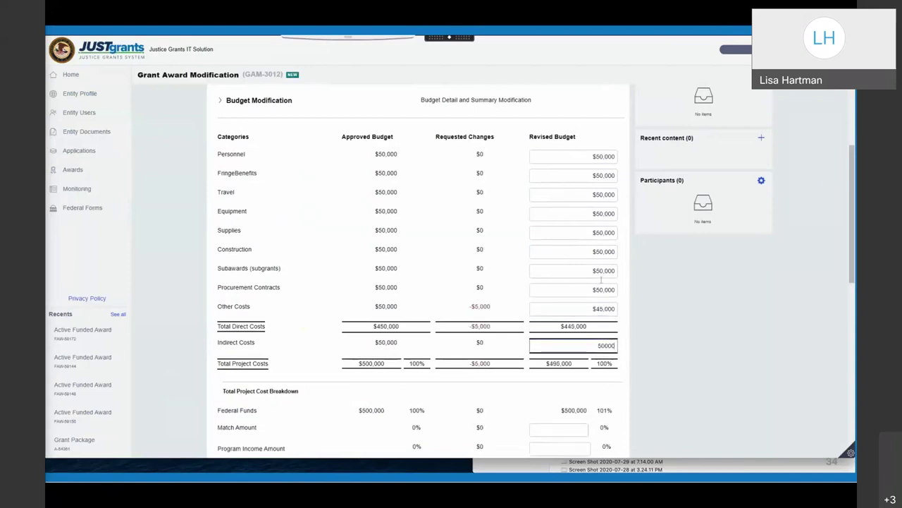
Set the revised budget for Procurement Contracts to $55,000.
click(617, 289)
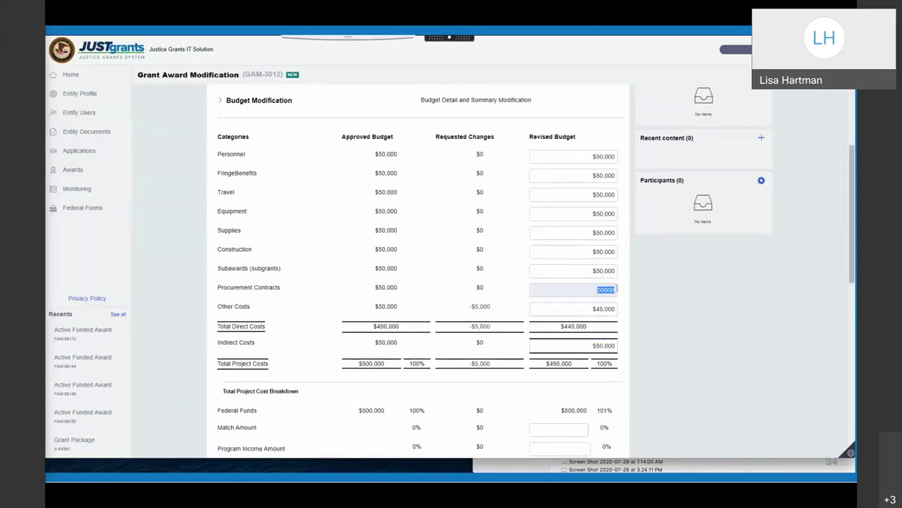
text(55,000)
key(Tab)
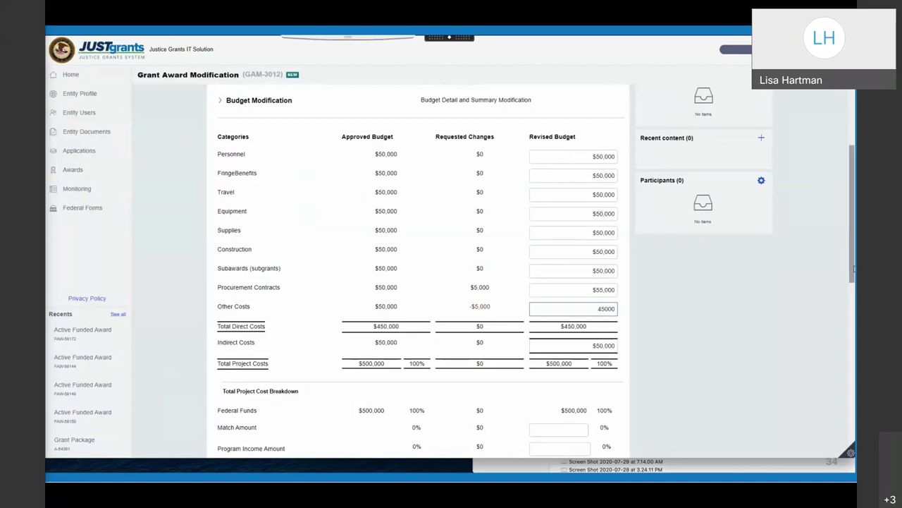
Review the cost breakdown, justification and document upload sections of the budget modification, and expand the Grants Management Comments.
drag(853, 268, 853, 331)
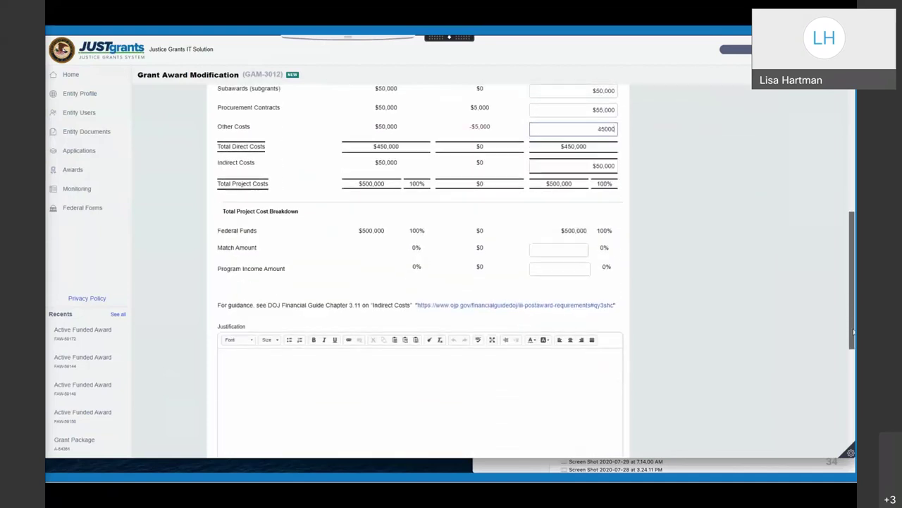
drag(852, 329, 853, 351)
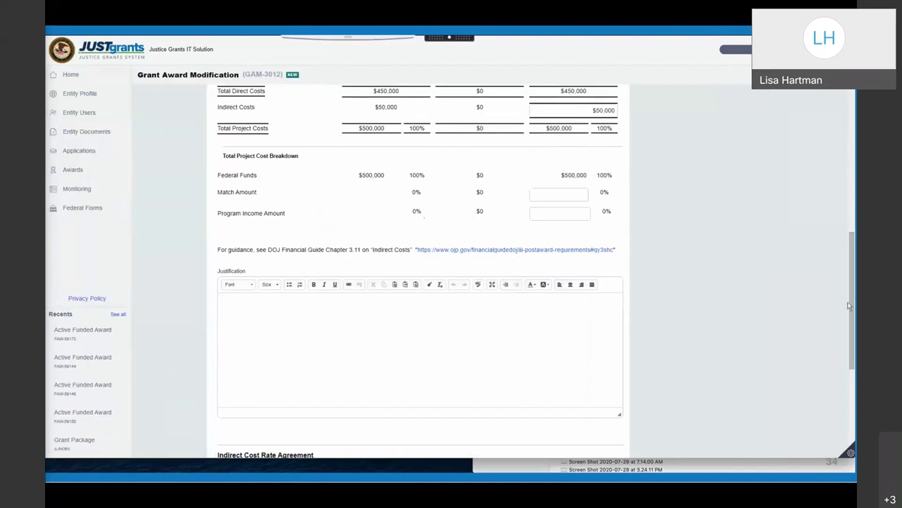
drag(853, 288, 852, 352)
scroll(853, 321, down, 1)
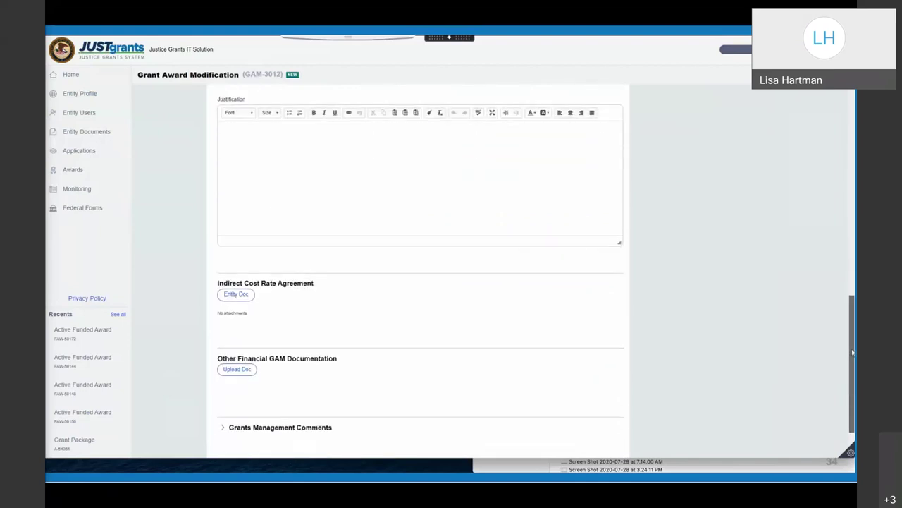
scroll(852, 352, down, 1)
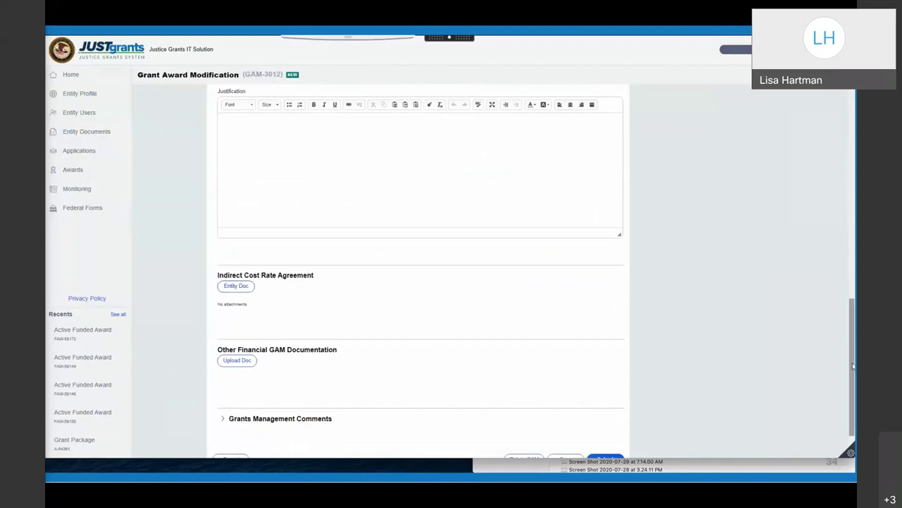
scroll(853, 342, down, 2)
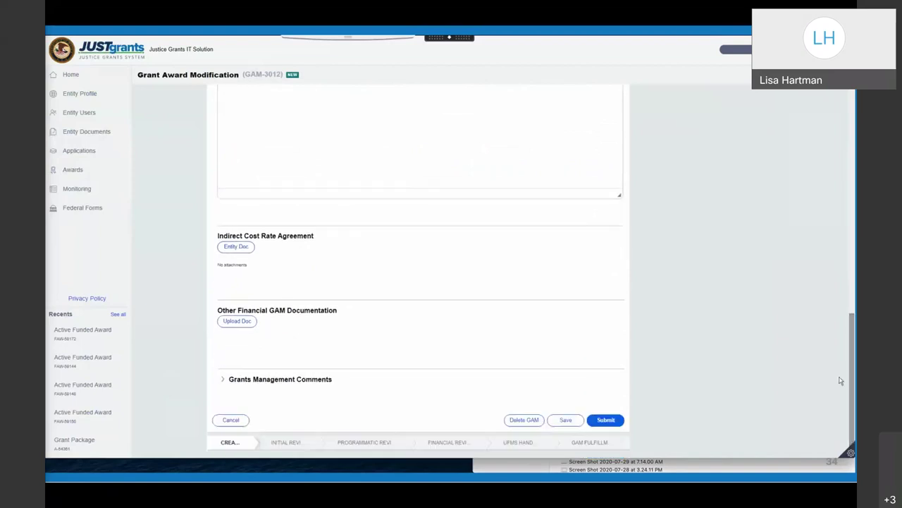
click(224, 379)
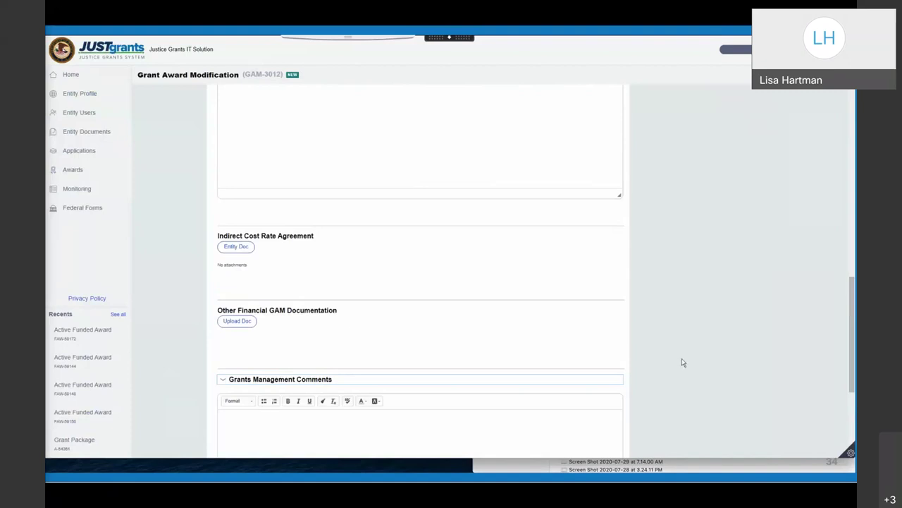
scroll(854, 365, down, 3)
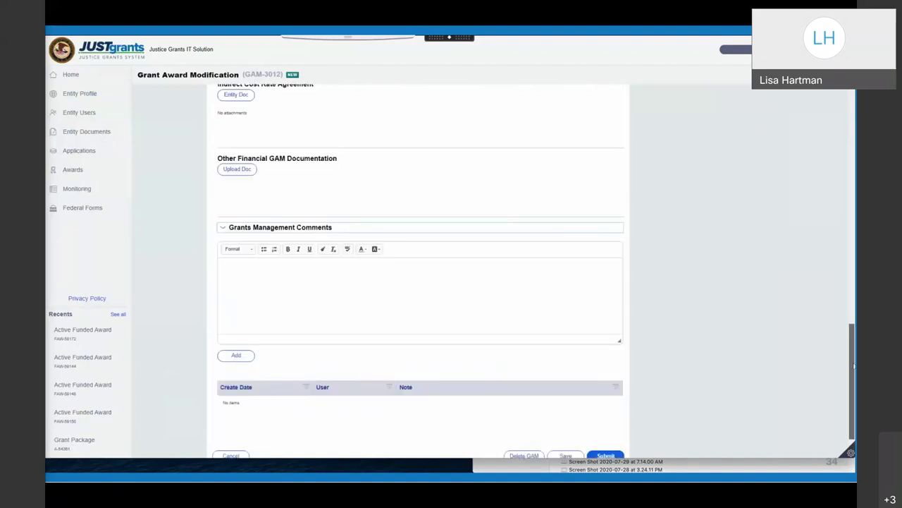
Submit the budget modification GAM-3012 for approval.
scroll(853, 365, down, 1)
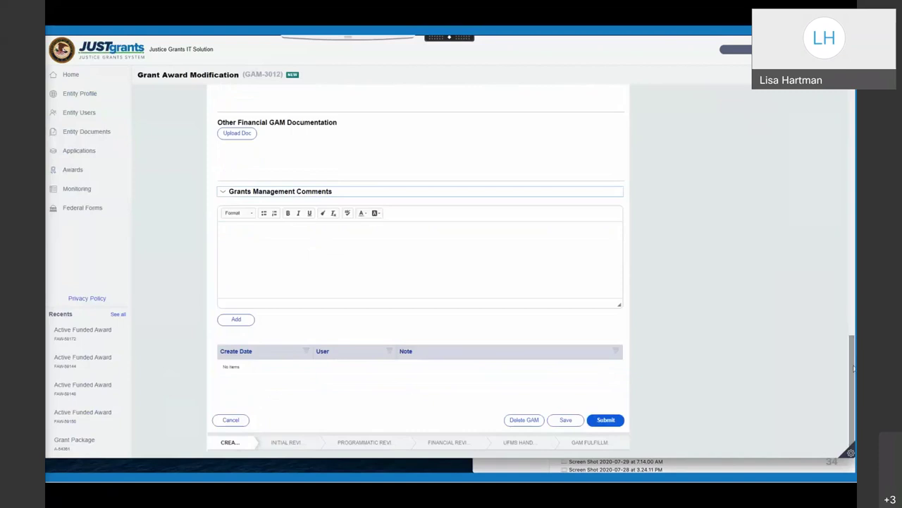
click(602, 421)
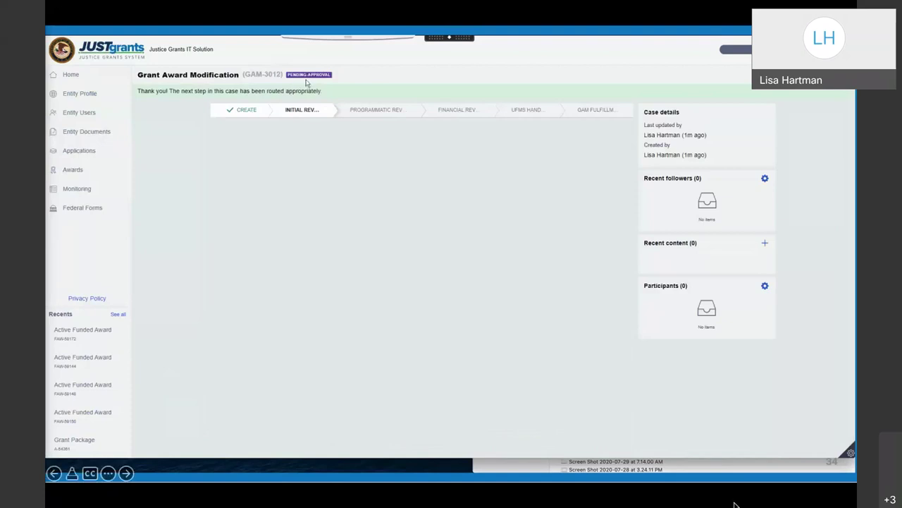
click(699, 460)
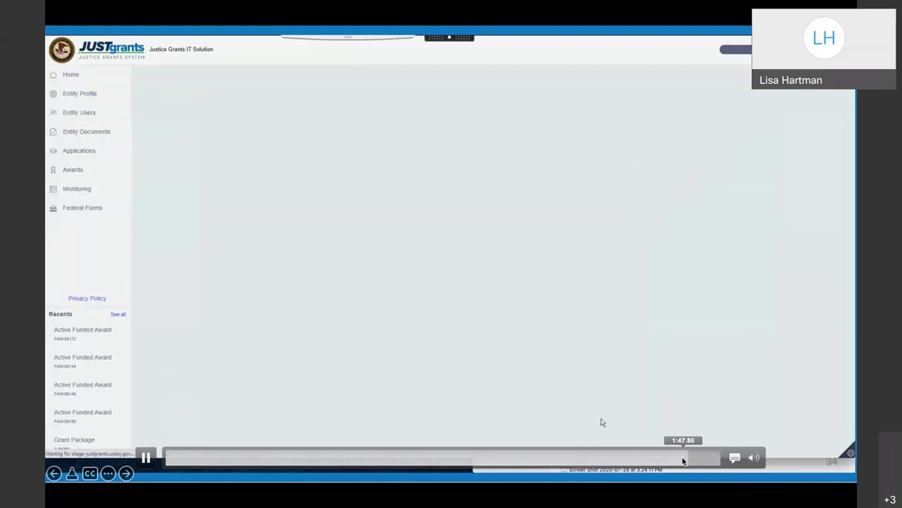
click(150, 458)
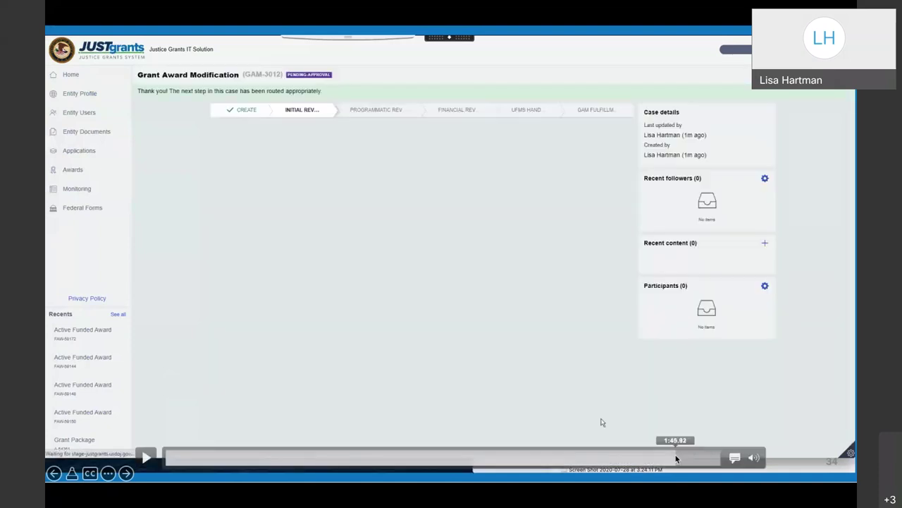
click(676, 458)
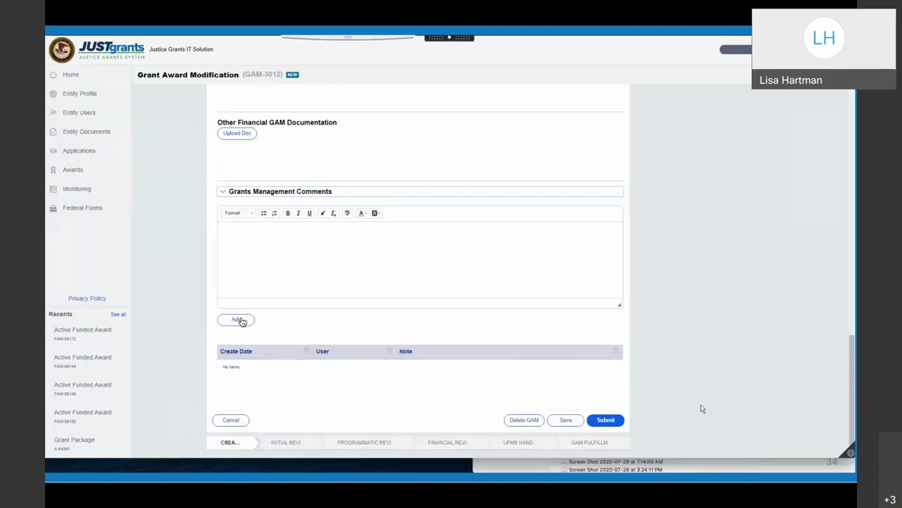
mouse_move(556, 292)
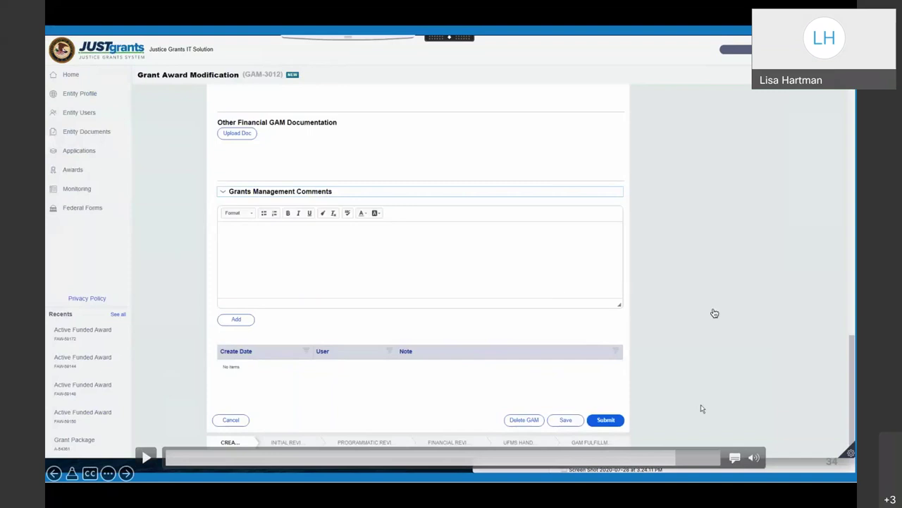
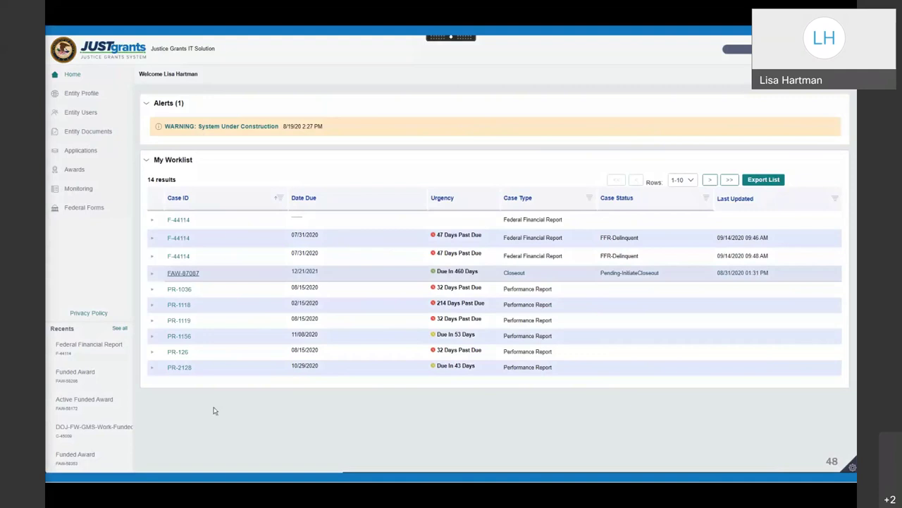
Open the closeout case FAW-87087 from the worklist and check the available closeout types, keeping Compliant.
click(186, 274)
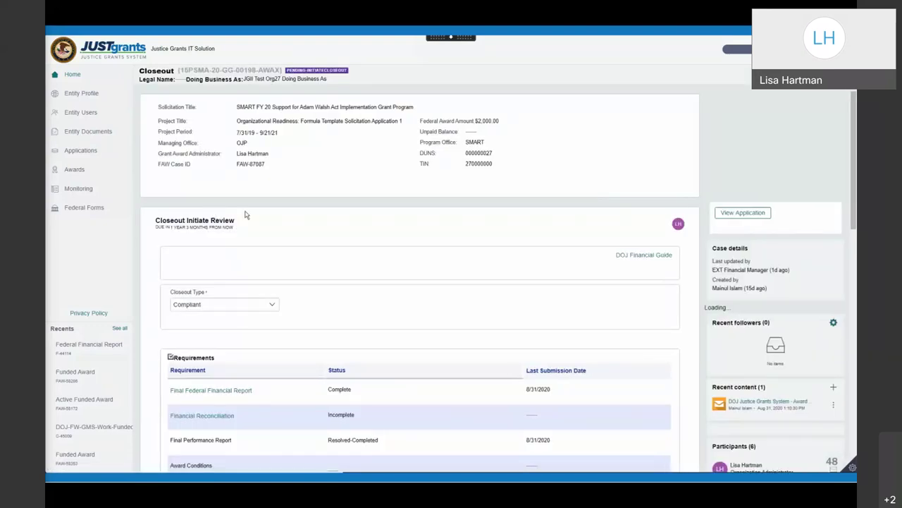
click(274, 305)
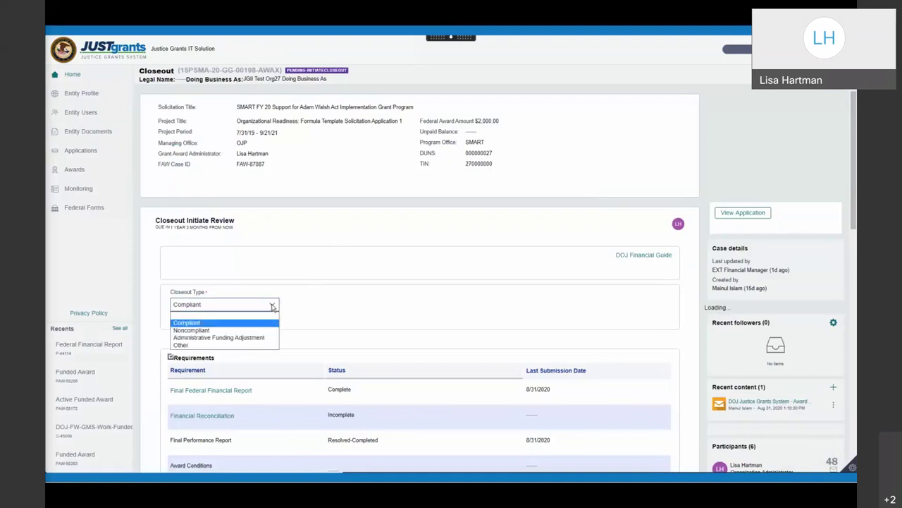
click(273, 307)
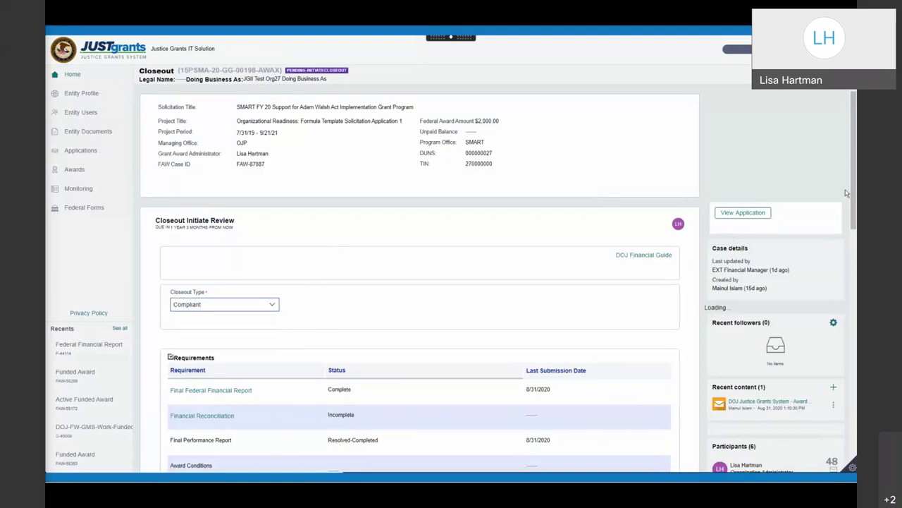
Open the Final Federal Financial Report from the closeout requirements, review it through the certification section, and close it.
drag(846, 192, 849, 242)
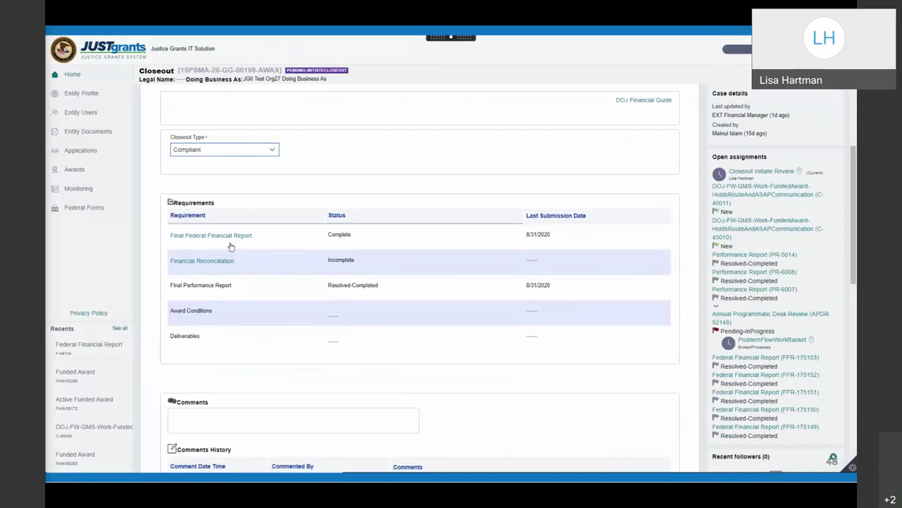
click(210, 237)
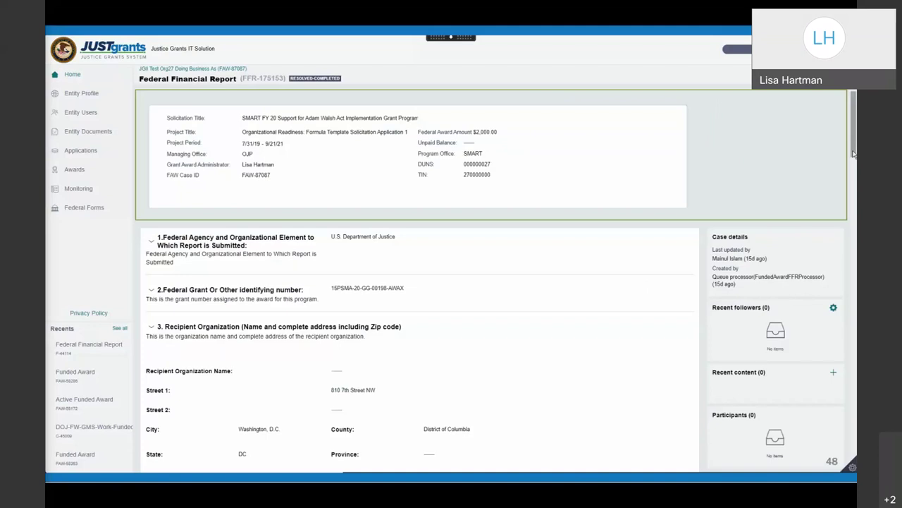
drag(853, 153, 856, 429)
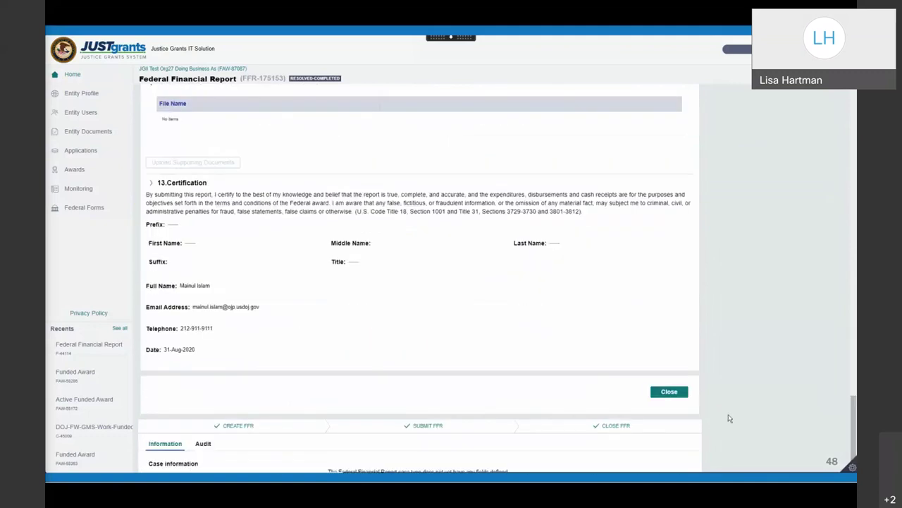
click(673, 392)
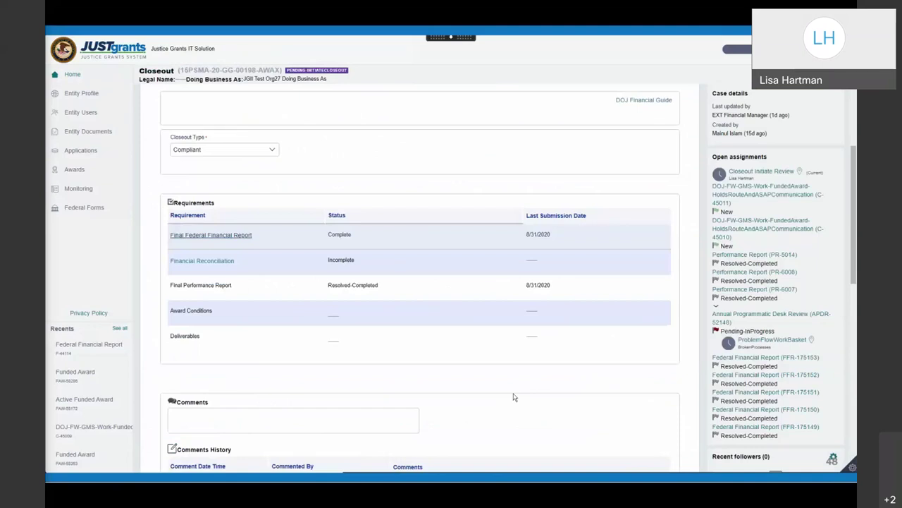
Review the closeout's requirements, comments and attachments sections, and examine the funded award's conditions.
drag(853, 237, 853, 239)
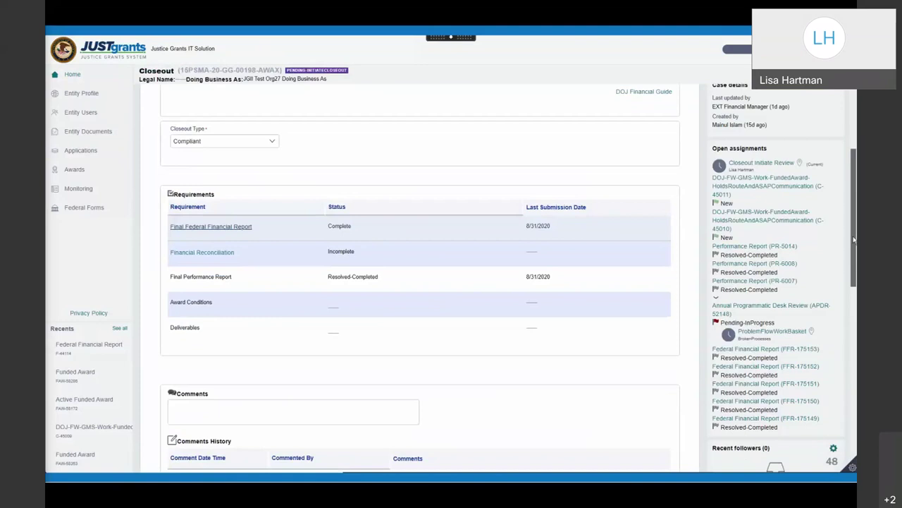
drag(854, 240, 852, 294)
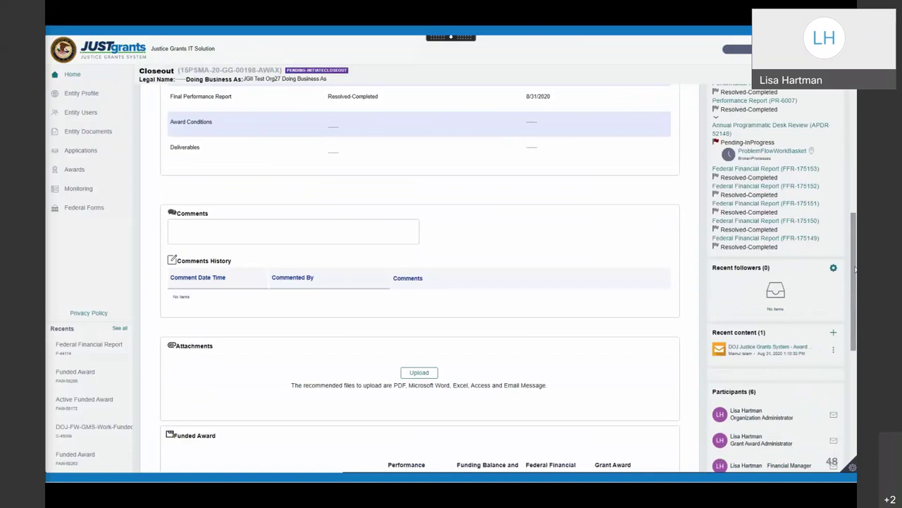
scroll(855, 268, down, 3)
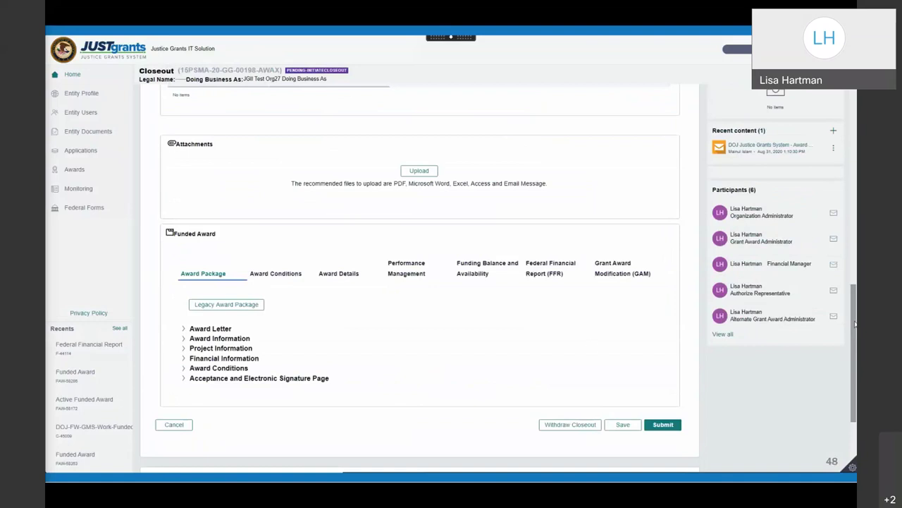
click(290, 276)
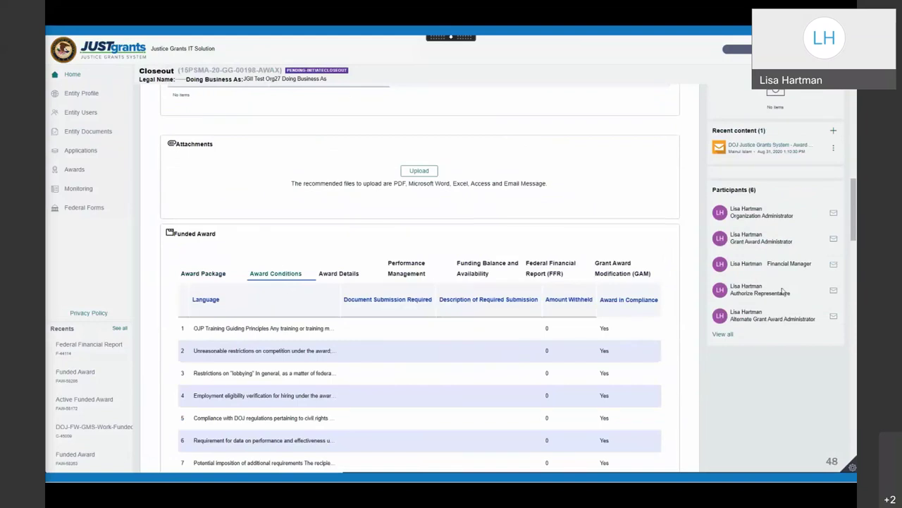
mouse_move(853, 212)
mouse_down()
mouse_move(854, 403)
mouse_move(851, 209)
mouse_move(851, 221)
mouse_up()
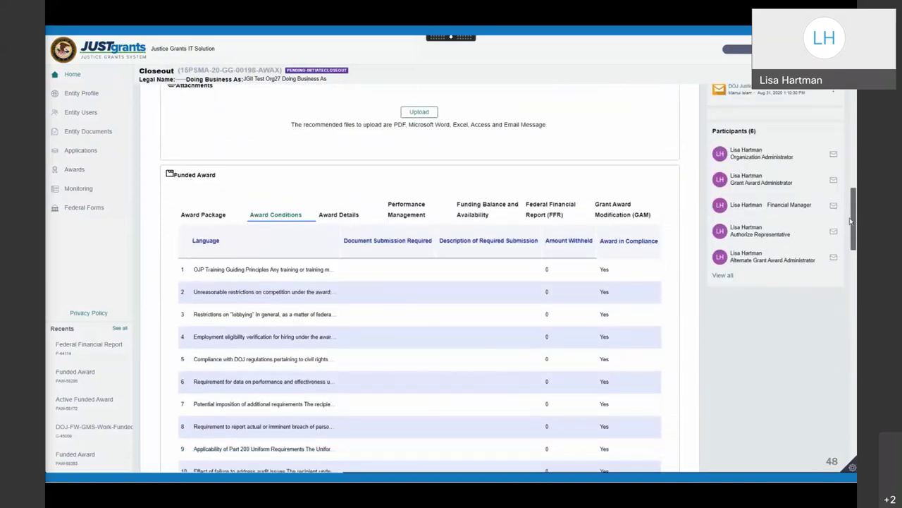
scroll(848, 222, down, 2)
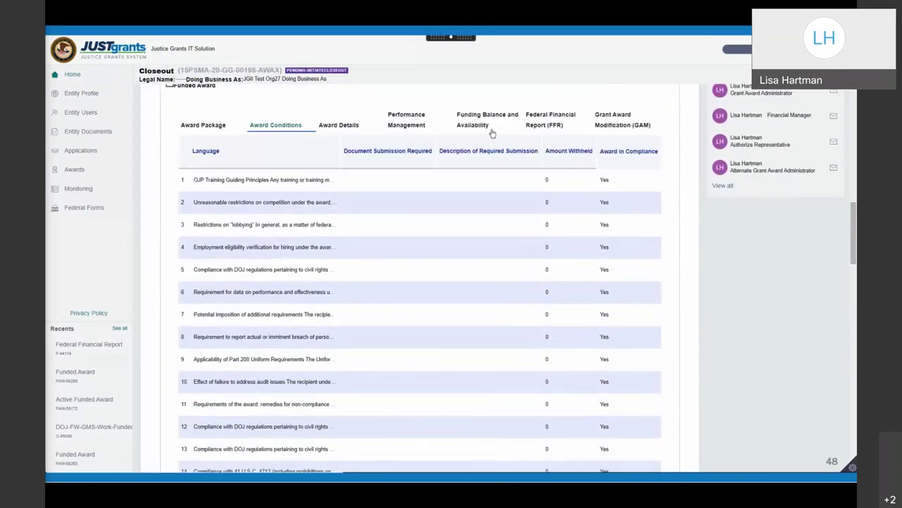
Check the funded award's performance reports and deliverables under Performance Management, and submit the closeout.
click(415, 124)
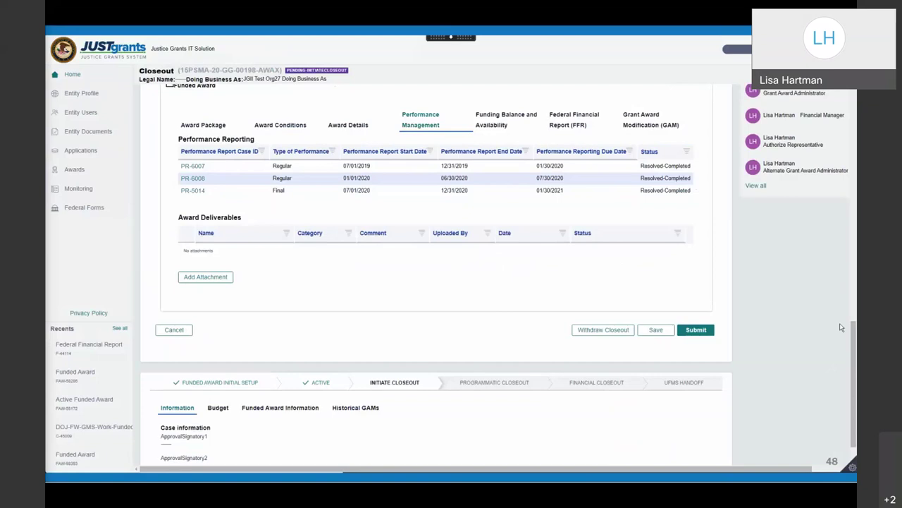
drag(855, 332, 853, 315)
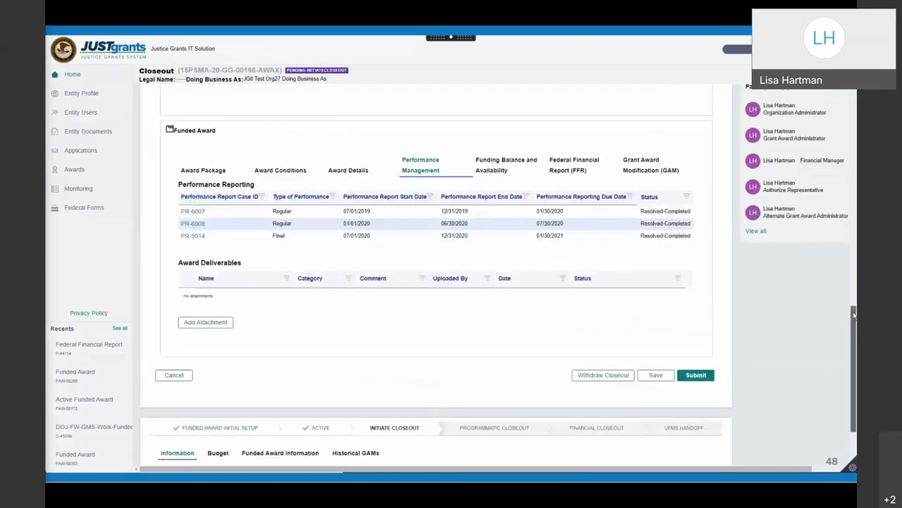
scroll(853, 315, up, 1)
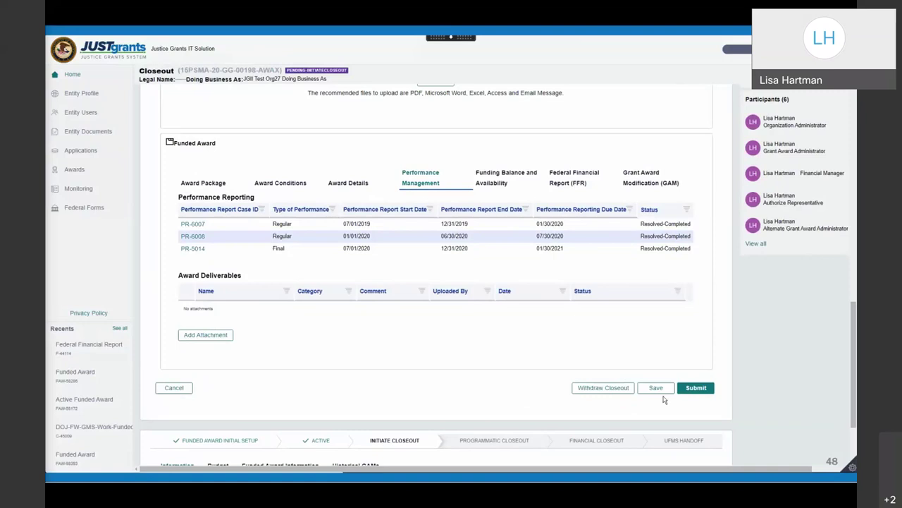
click(703, 388)
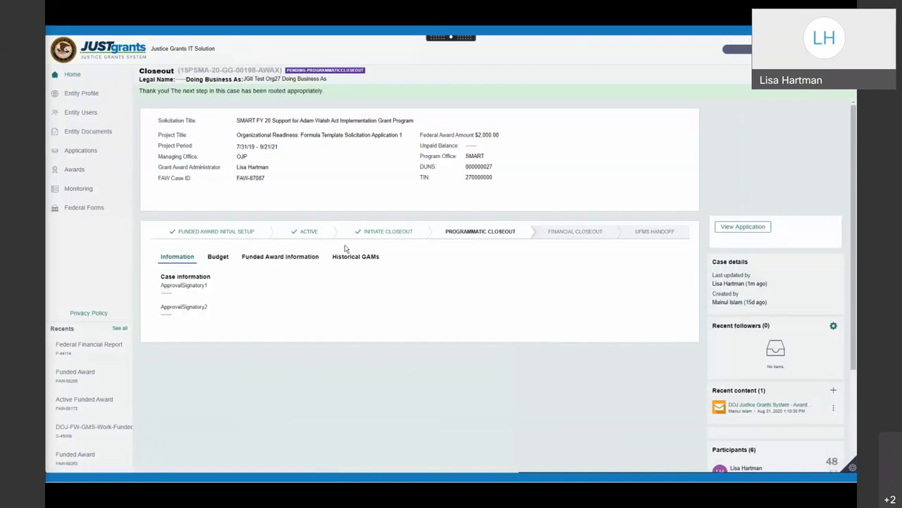
key(alt+Tab)
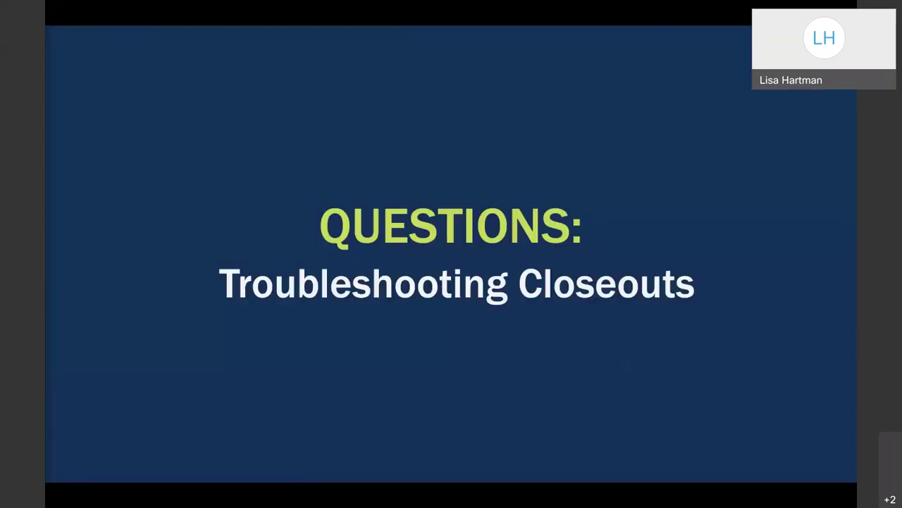